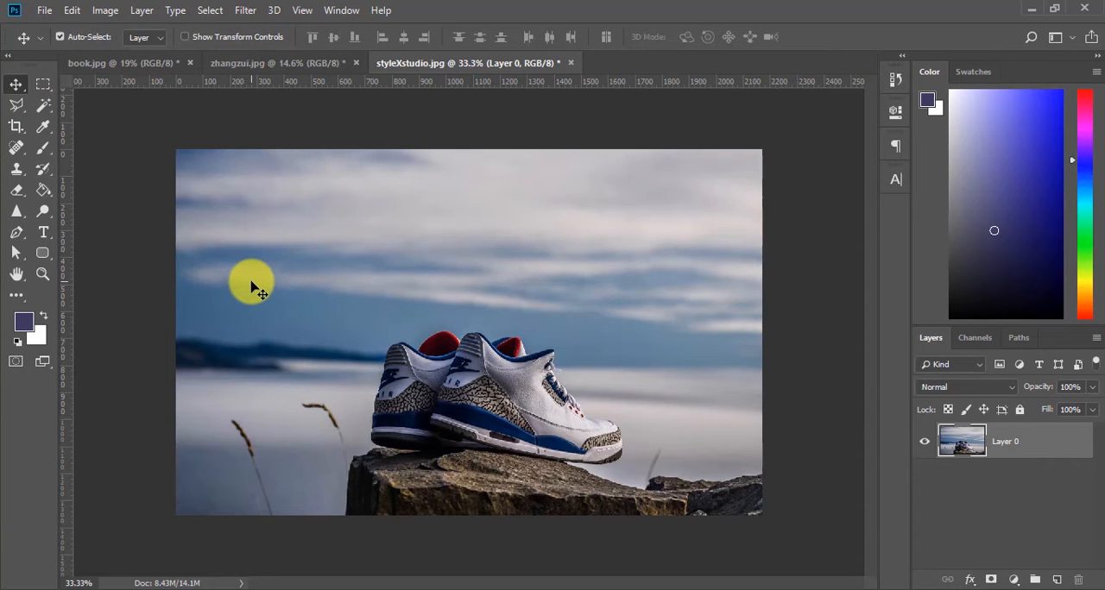
Step: Switch between the Move and Crop tools, ending with the Crop tool active on the sneaker photo
key("c")
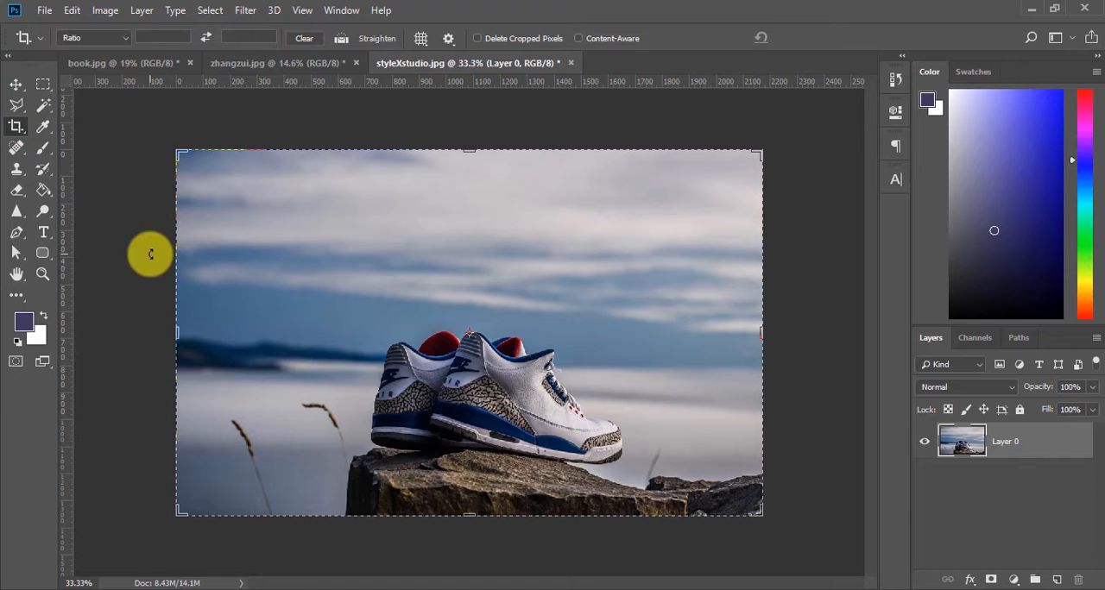
left_click(17, 88)
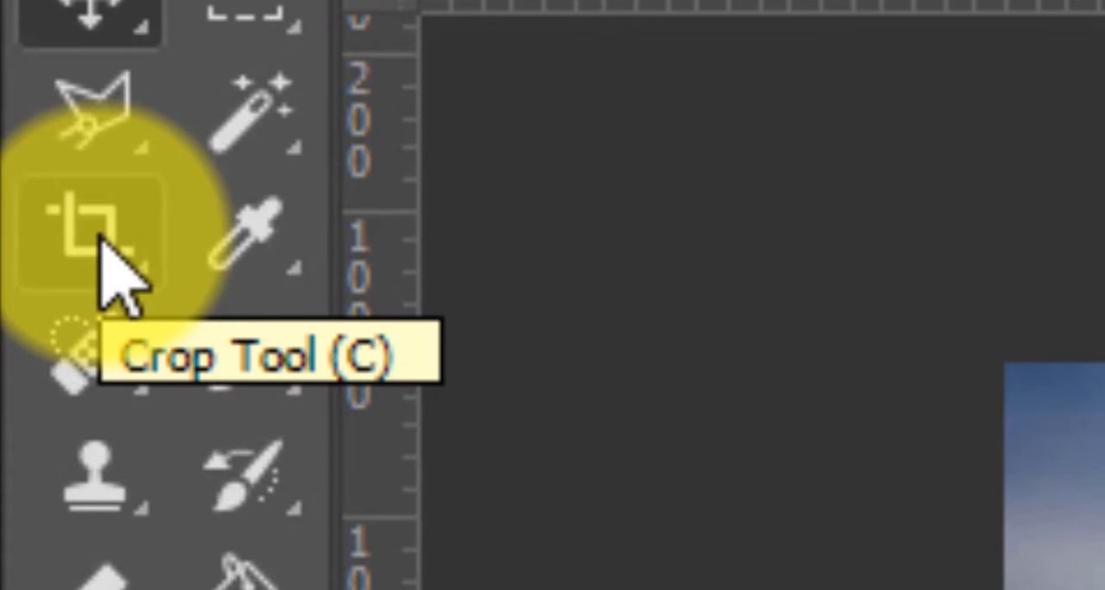
left_click(112, 268)
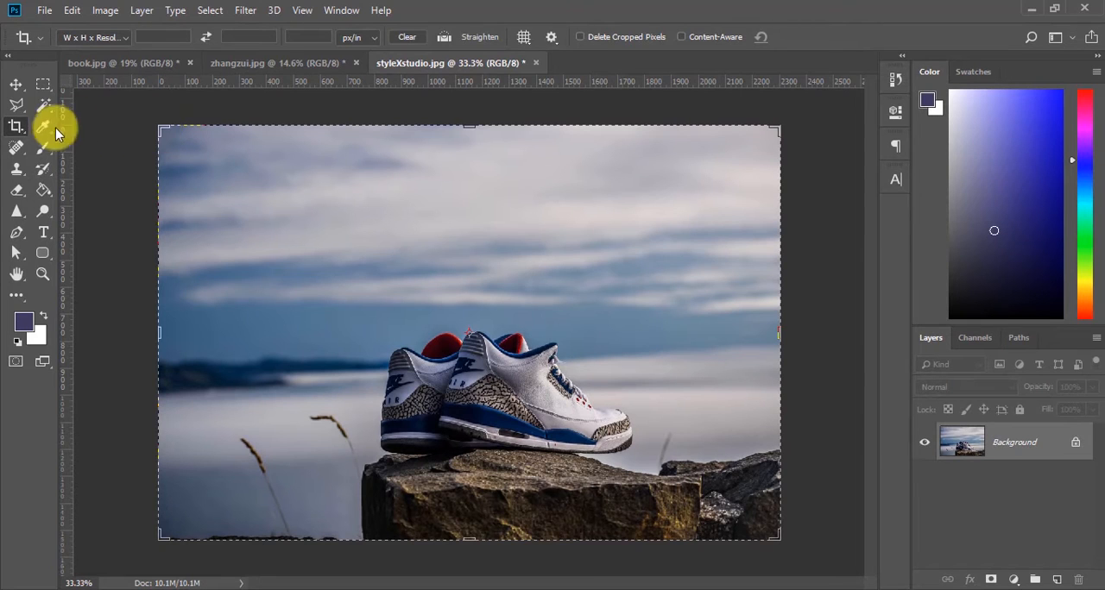
left_click(17, 86)
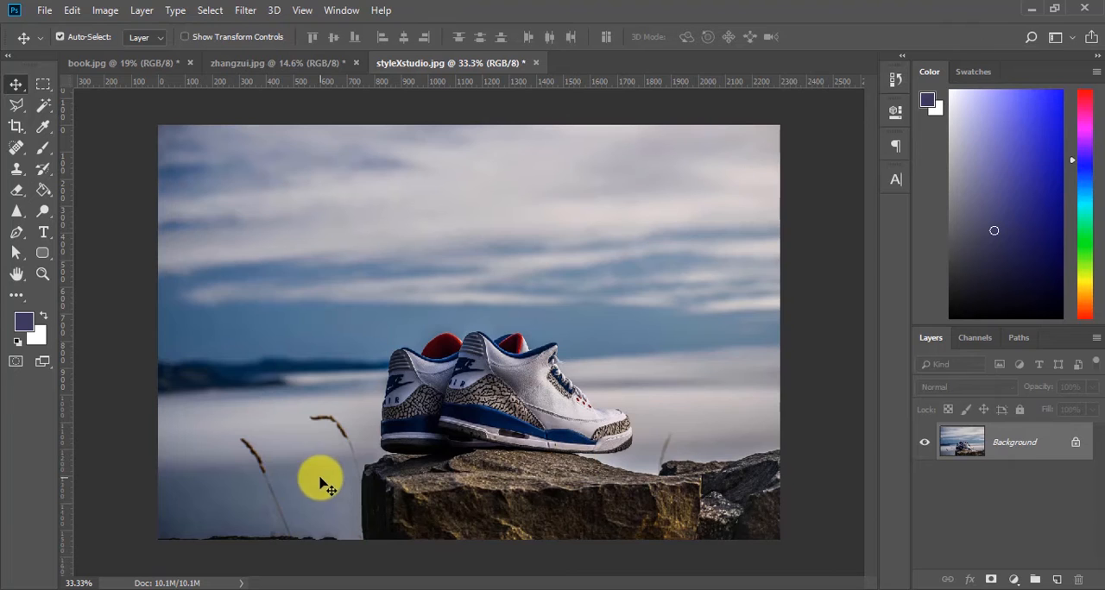
left_click(16, 129)
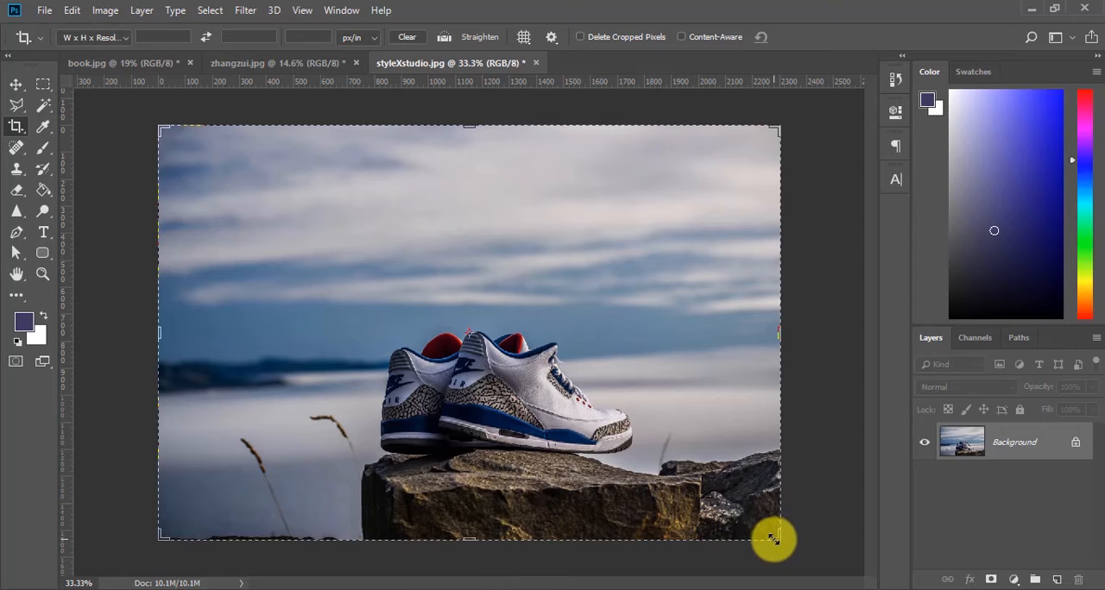
Step: Try reframing the photo by pulling the crop frame's lower corners, and cancel the crop
mouse_move(777, 539)
left_mouse_down()
mouse_move(752, 498)
mouse_move(698, 468)
mouse_move(650, 526)
mouse_move(699, 525)
mouse_move(702, 451)
mouse_move(754, 406)
mouse_move(779, 452)
mouse_move(780, 540)
left_mouse_up()
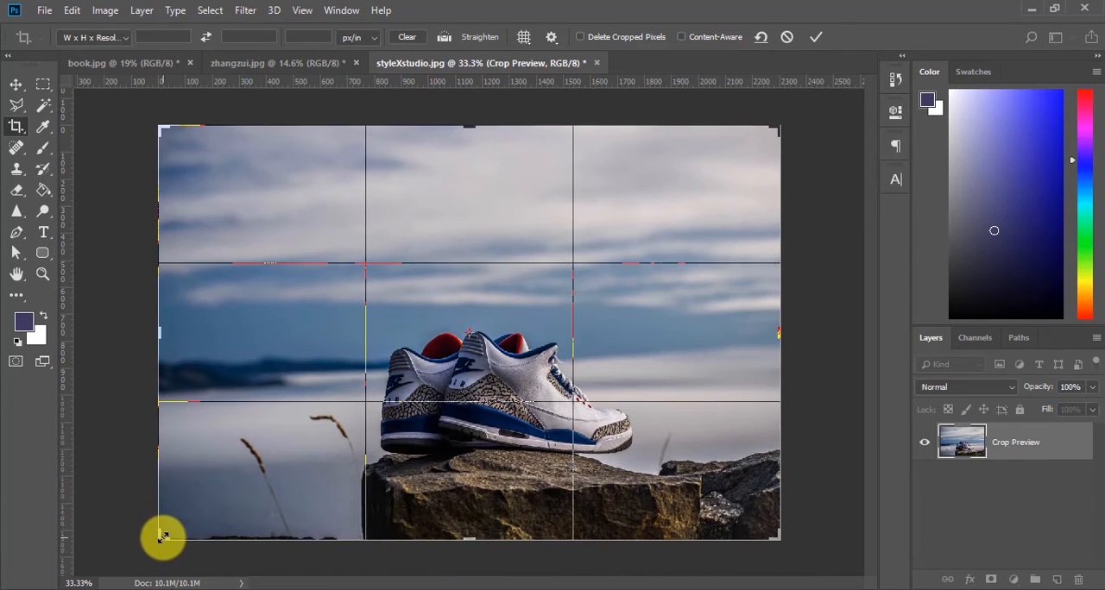
left_click_drag(163, 537, 189, 481)
left_click(782, 38)
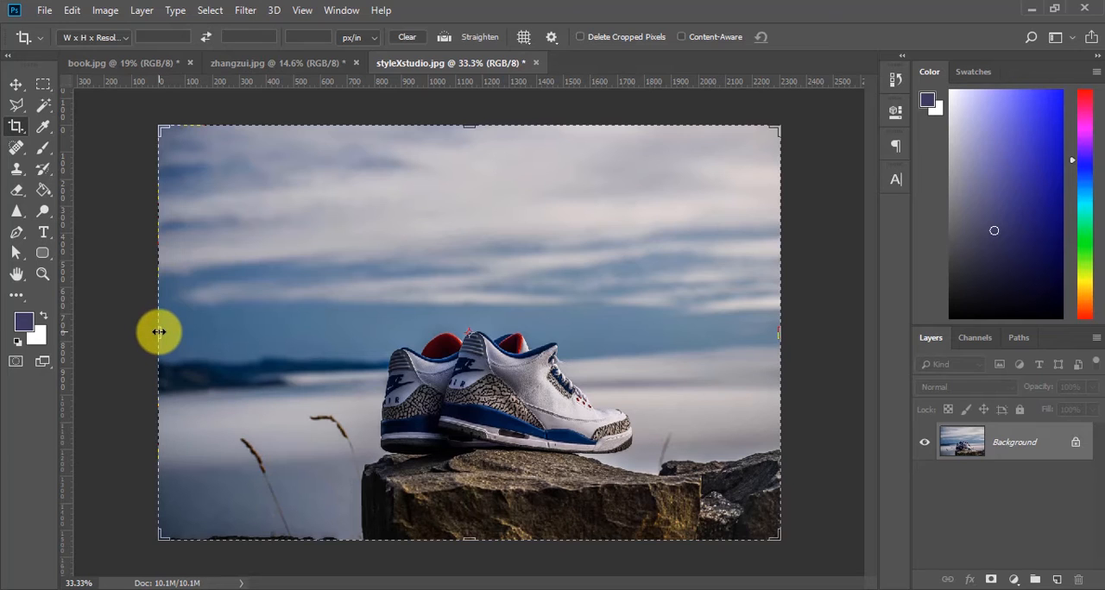
Step: Try adjusting the crop frame from its side and upper edges, and cancel the crop
mouse_move(159, 331)
left_mouse_down()
mouse_move(264, 318)
mouse_move(123, 320)
mouse_move(182, 331)
mouse_move(195, 227)
mouse_move(190, 451)
mouse_move(183, 276)
mouse_move(182, 352)
mouse_move(184, 338)
mouse_move(217, 338)
mouse_move(126, 330)
mouse_move(226, 337)
mouse_move(161, 334)
left_mouse_up()
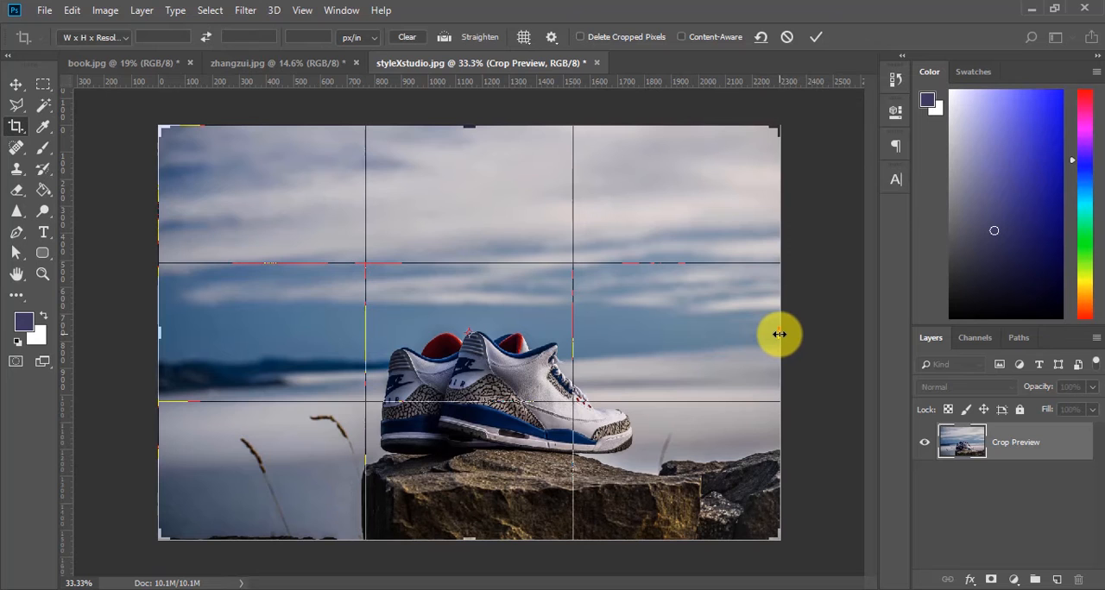
mouse_move(779, 334)
left_mouse_down()
mouse_move(707, 336)
mouse_move(824, 316)
mouse_move(769, 328)
mouse_move(748, 284)
mouse_move(775, 431)
mouse_move(747, 323)
mouse_move(747, 345)
mouse_move(744, 333)
mouse_move(722, 336)
mouse_move(779, 333)
left_mouse_up()
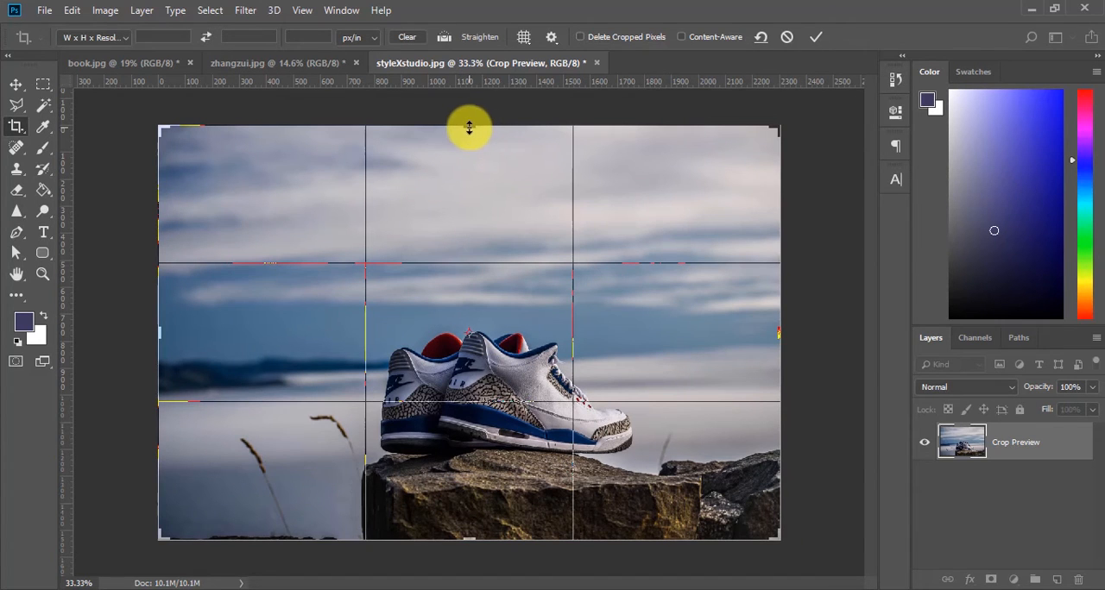
mouse_move(469, 127)
left_mouse_down()
mouse_move(468, 210)
mouse_move(463, 115)
mouse_move(466, 178)
mouse_move(466, 161)
mouse_move(387, 149)
mouse_move(572, 153)
mouse_move(470, 161)
mouse_move(469, 121)
left_mouse_up()
left_click(786, 37)
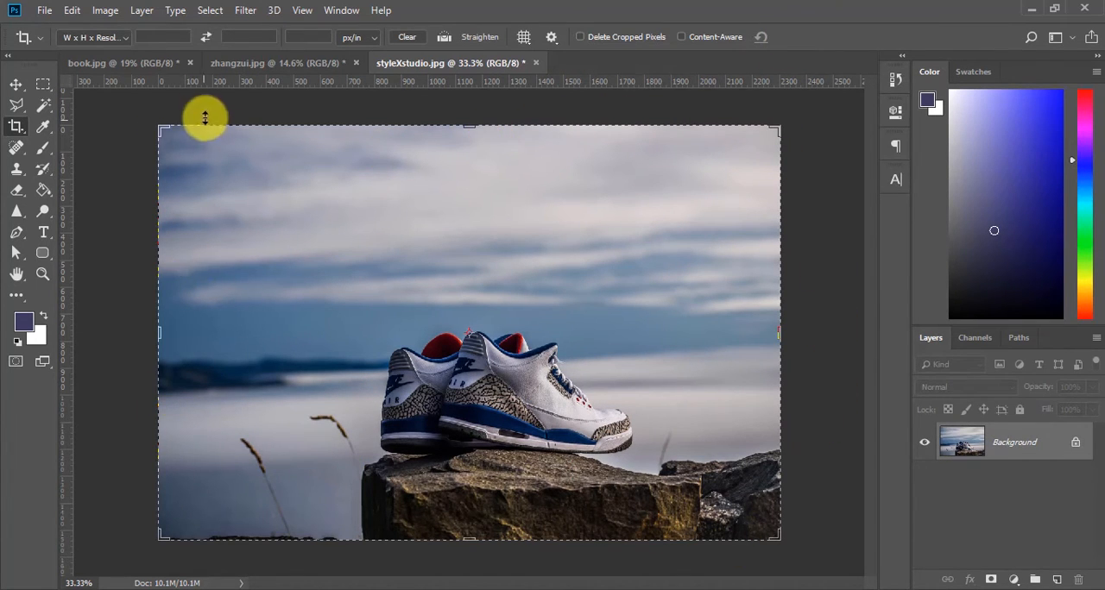
Step: Try the Original Ratio crop preset by resizing the frame from its upper-left corner, and cancel the crop
left_click(127, 40)
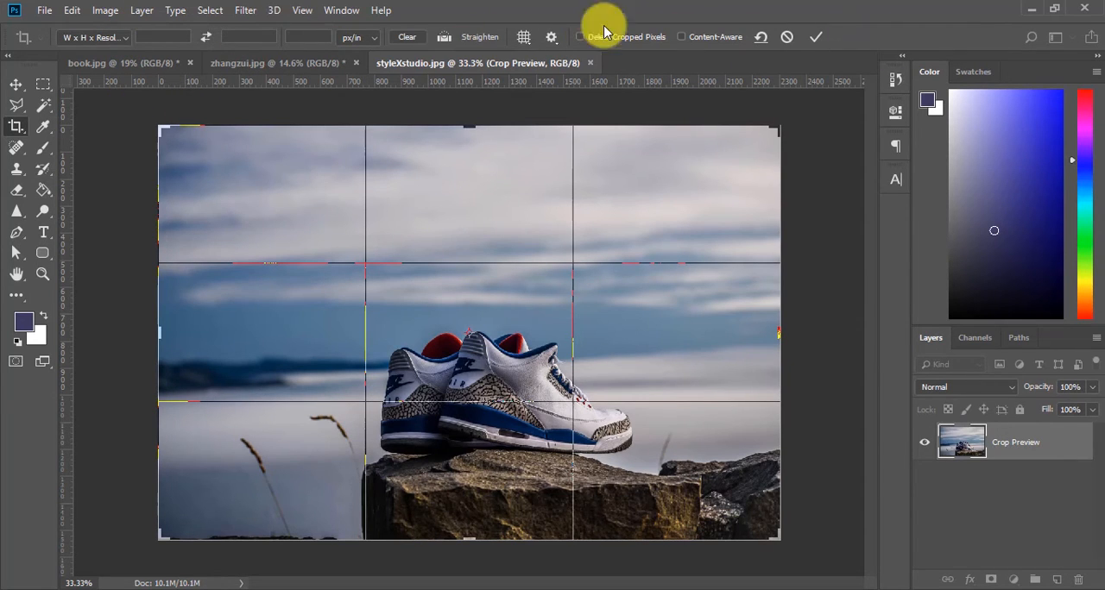
left_click(788, 36)
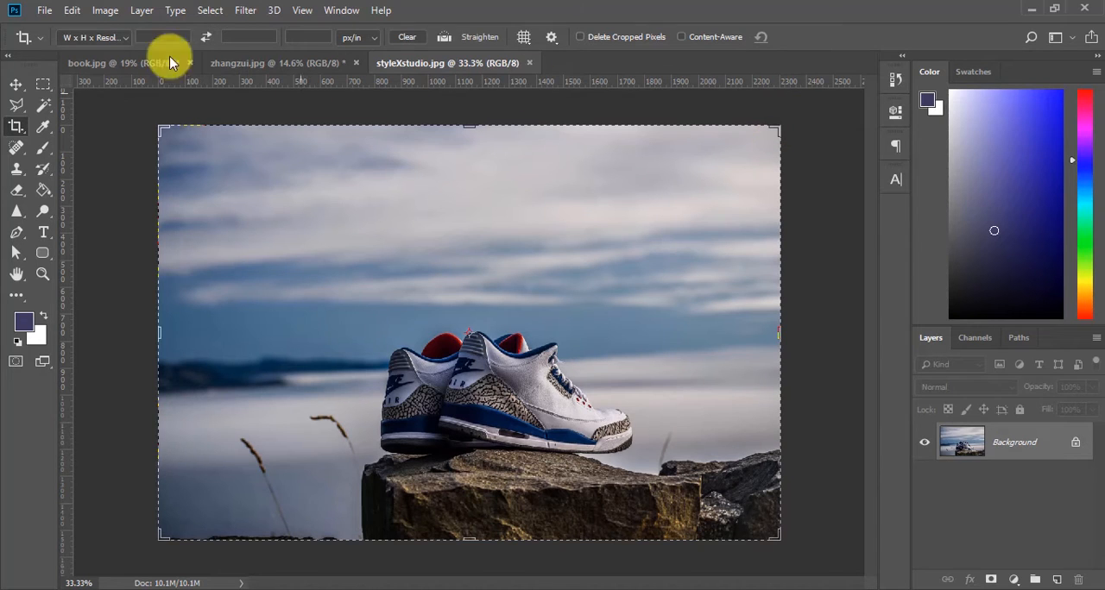
left_click(126, 45)
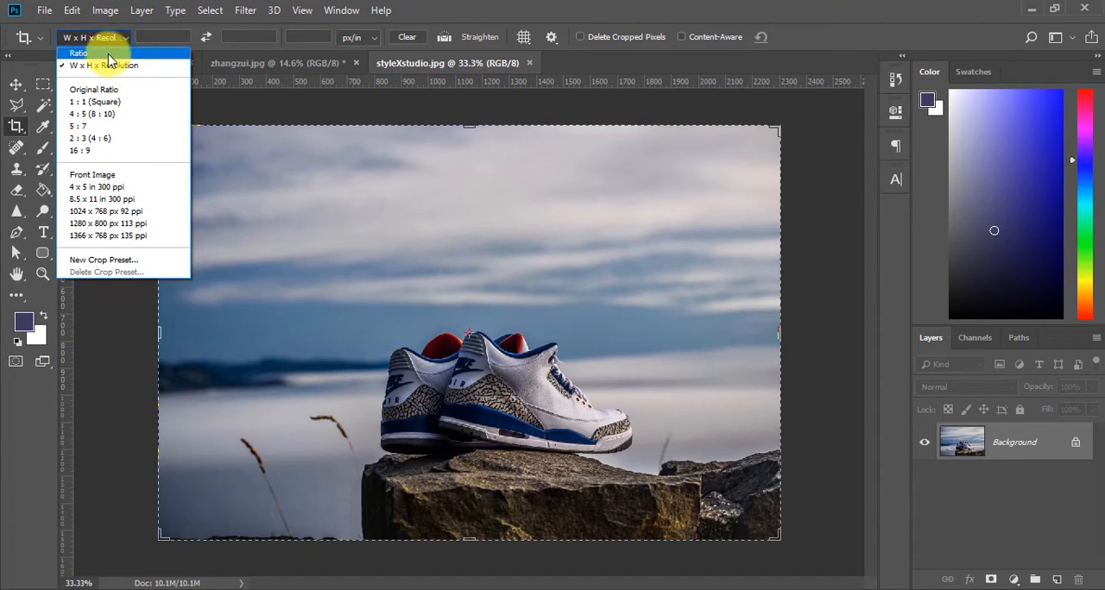
left_click(107, 53)
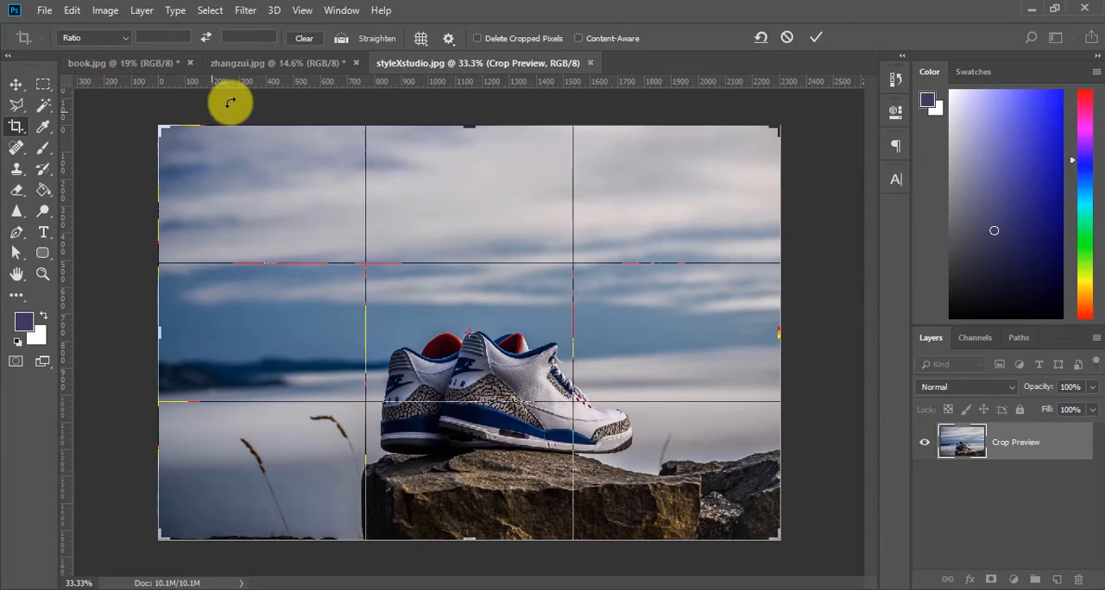
left_click(121, 38)
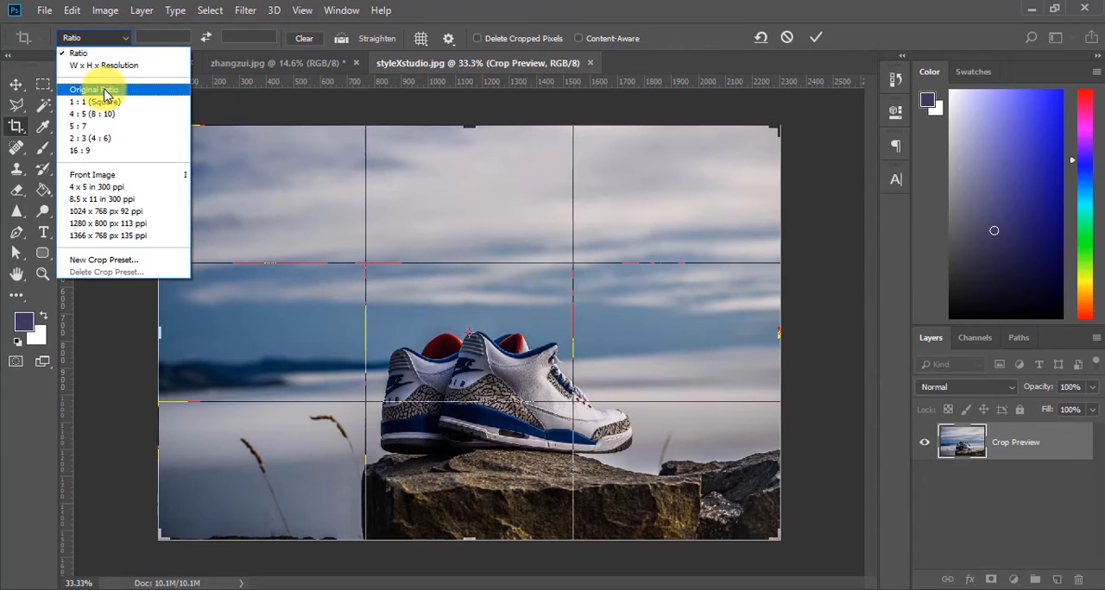
left_click(103, 90)
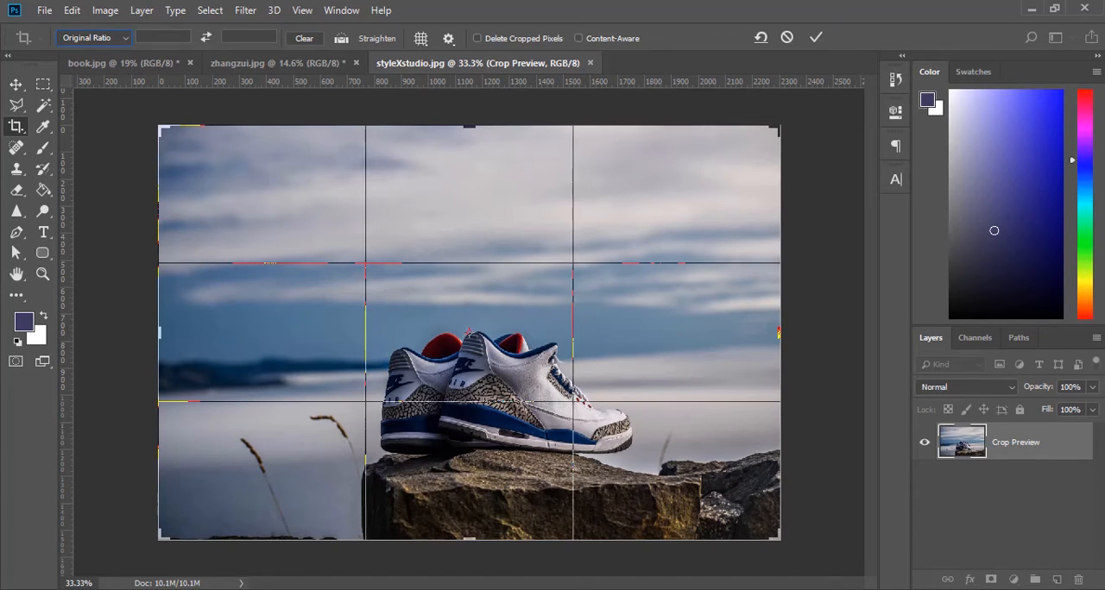
left_click(192, 584)
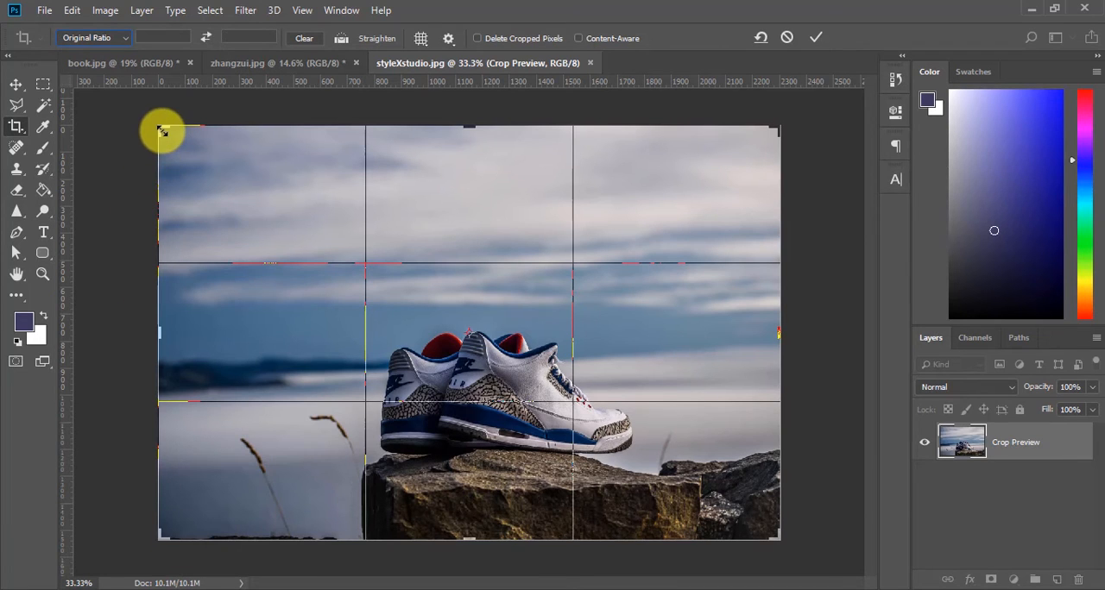
mouse_move(162, 130)
left_mouse_down()
mouse_move(246, 143)
mouse_move(262, 113)
mouse_move(259, 143)
mouse_move(239, 152)
mouse_move(215, 140)
mouse_move(187, 150)
mouse_move(163, 129)
left_mouse_up()
key("ctrl+r")
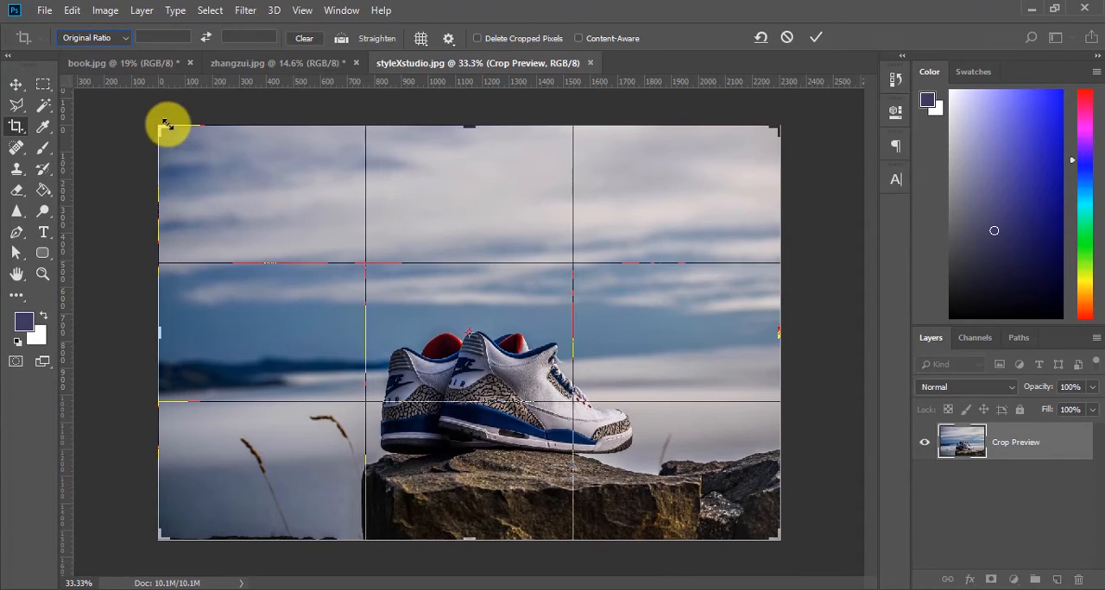
left_click(786, 39)
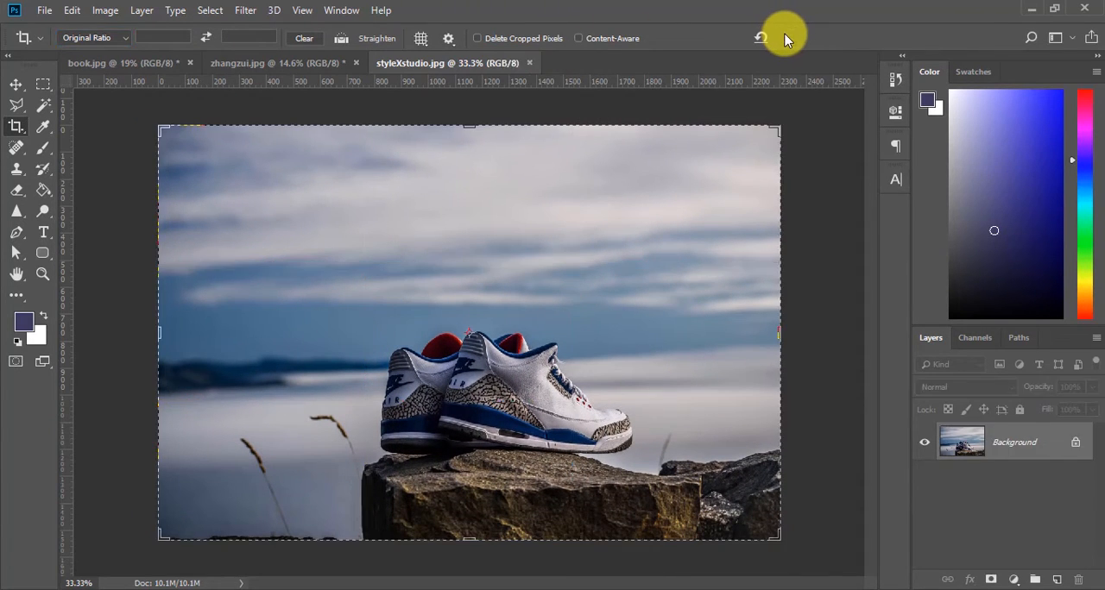
Step: Try the 1 : 1 (Square) crop preset, changing its width ratio to 2 and back to 1, and cancel the crop
left_click(125, 40)
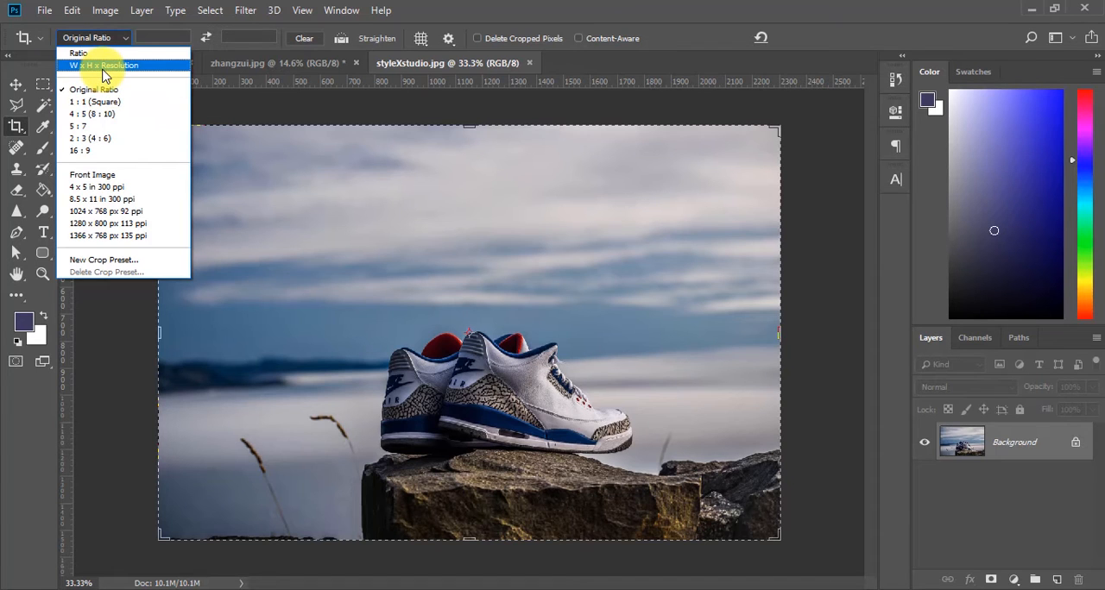
left_click(97, 102)
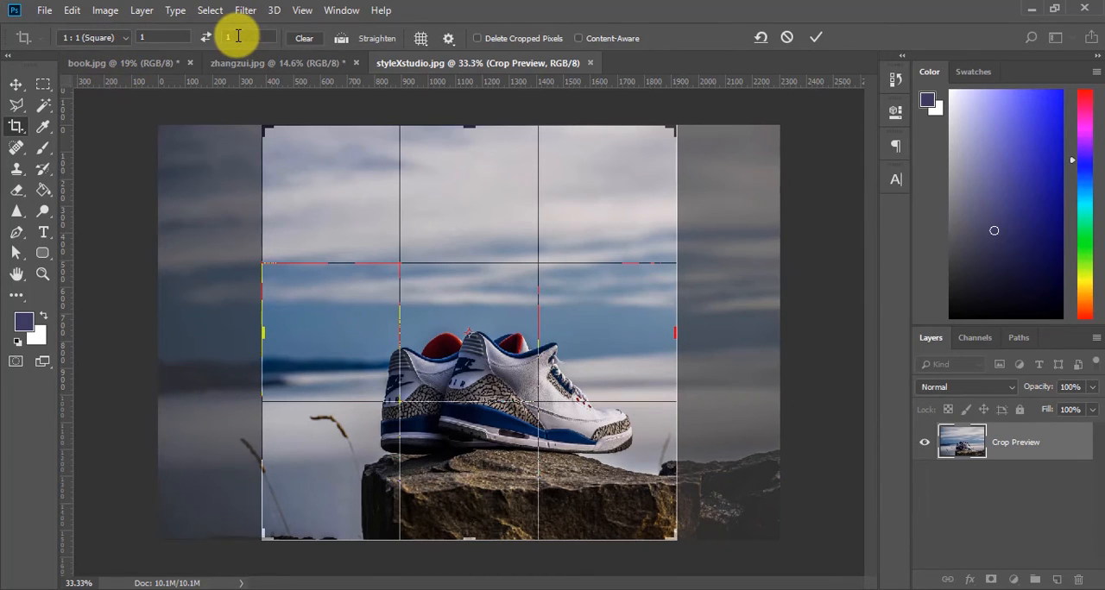
left_click(164, 37)
type("2")
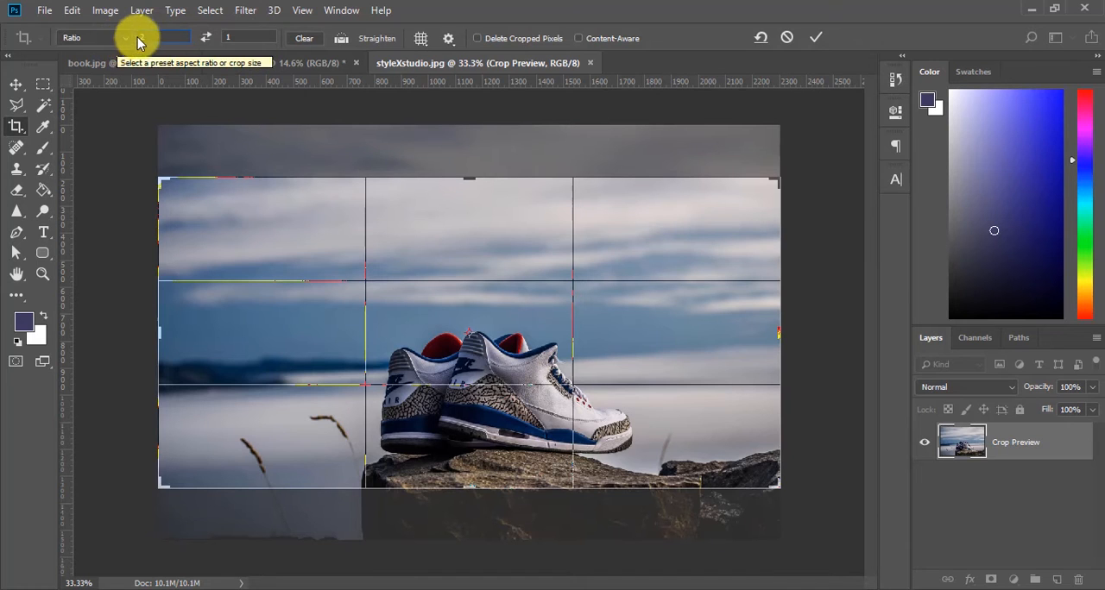
type("1")
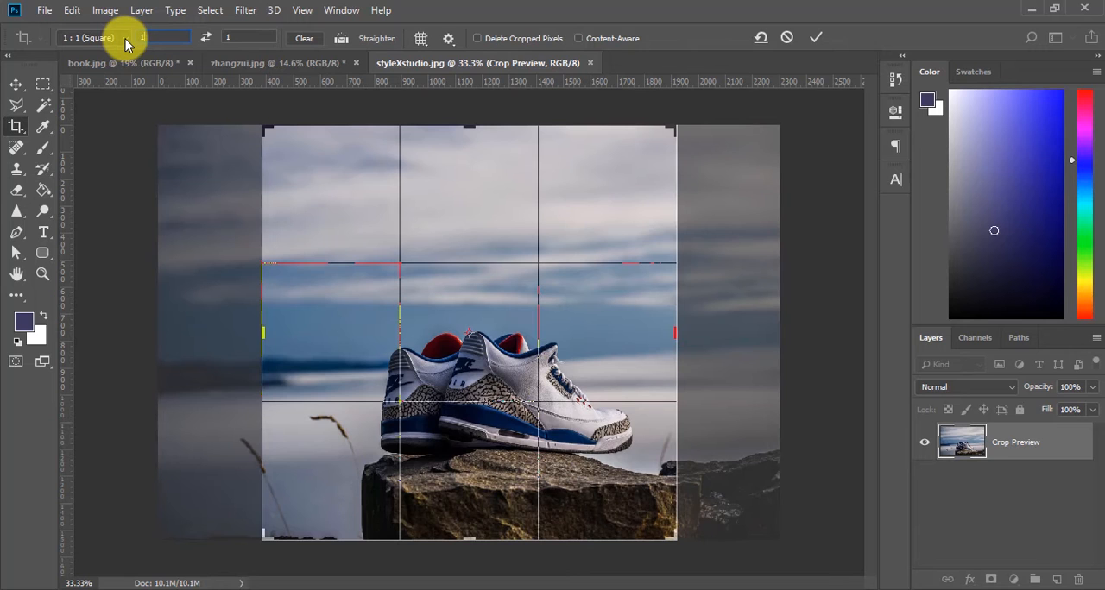
key("Escape")
Step: Return the crop preset to W x H x Resolution and look at the crop overlay options
left_click(127, 41)
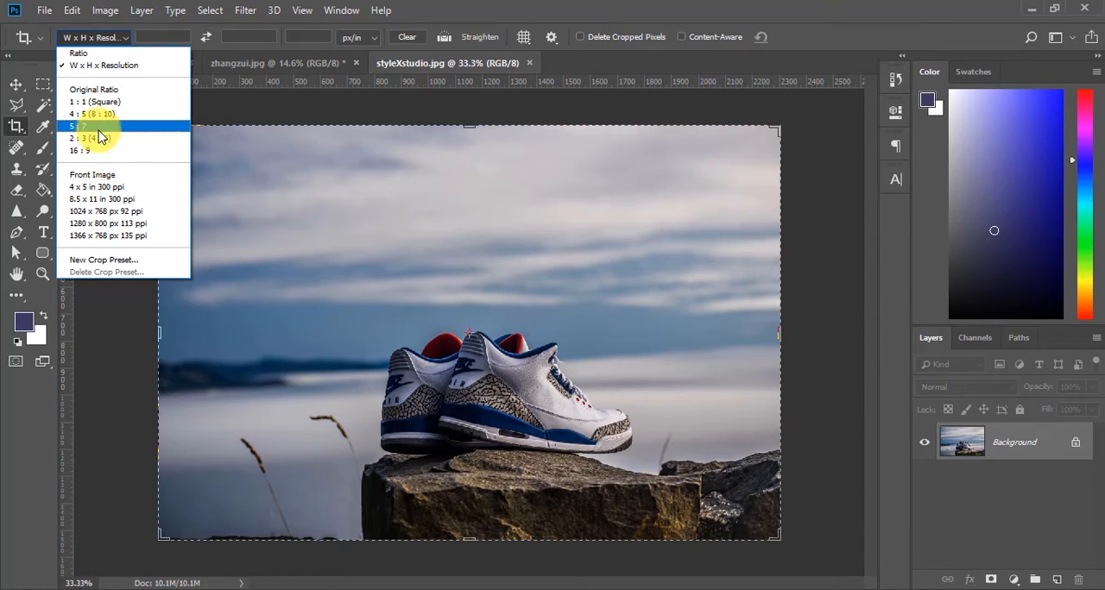
left_click(823, 213)
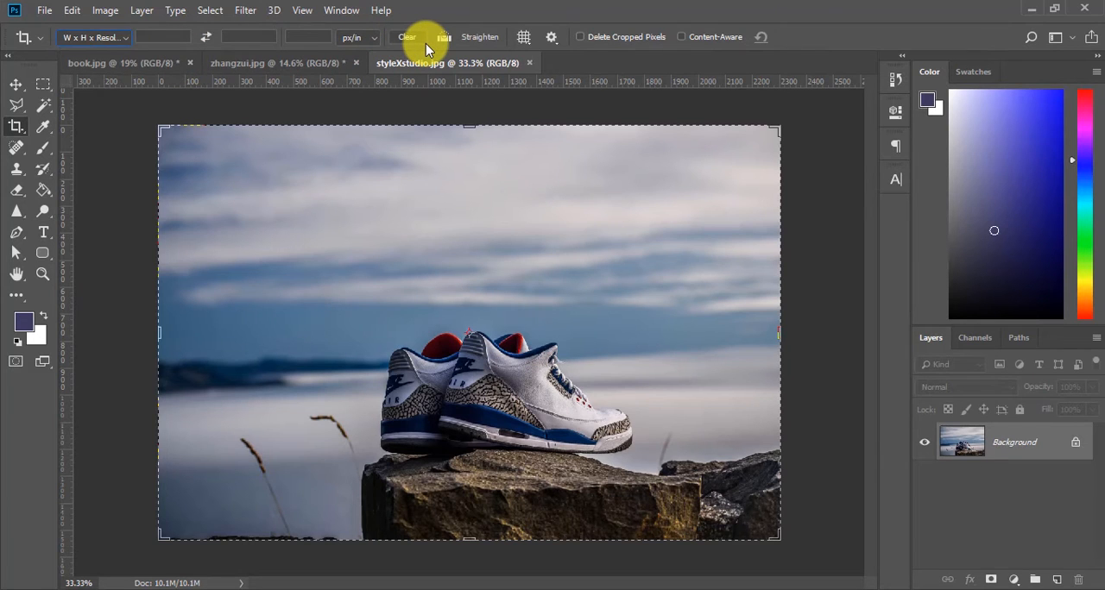
left_click(523, 39)
left_click(525, 34)
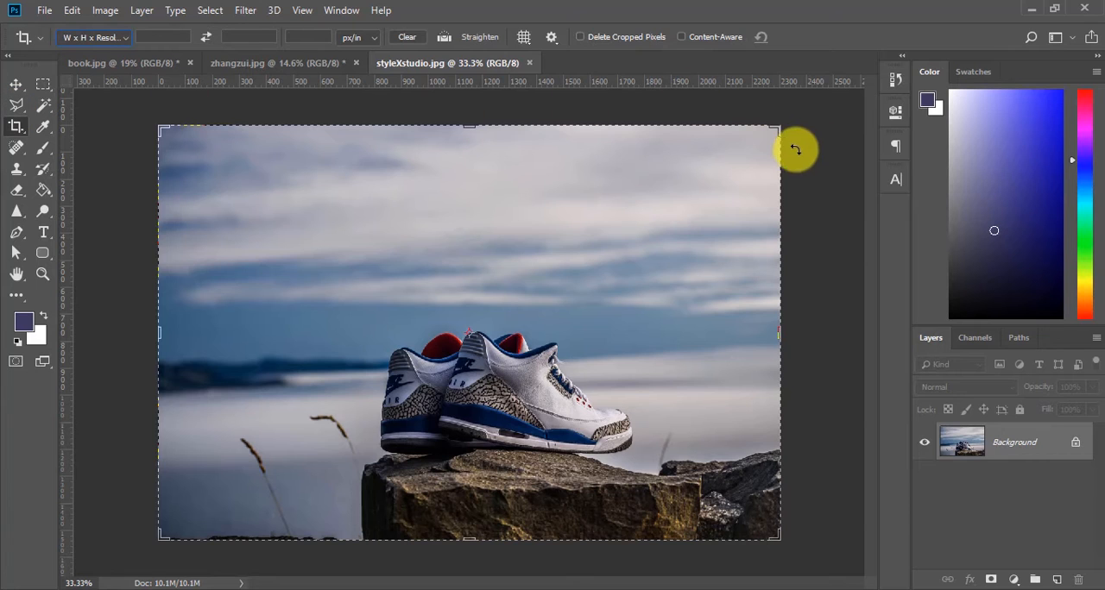
Step: Try trimming the photo slightly from the crop frame's upper-right corner, and cancel the crop
left_click_drag(779, 129, 777, 134)
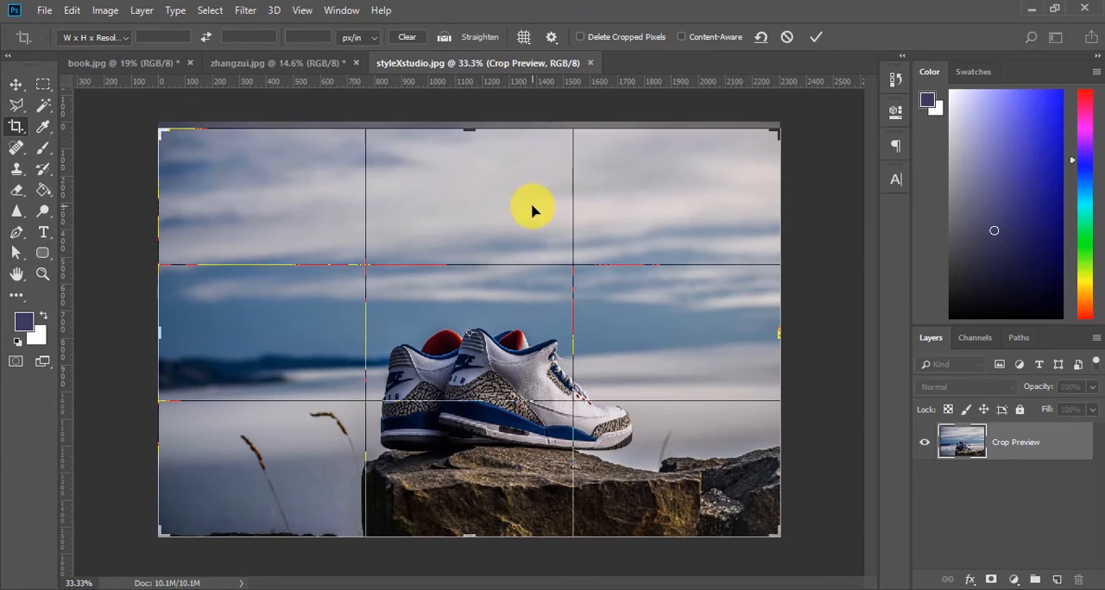
left_click(786, 37)
left_click(703, 183)
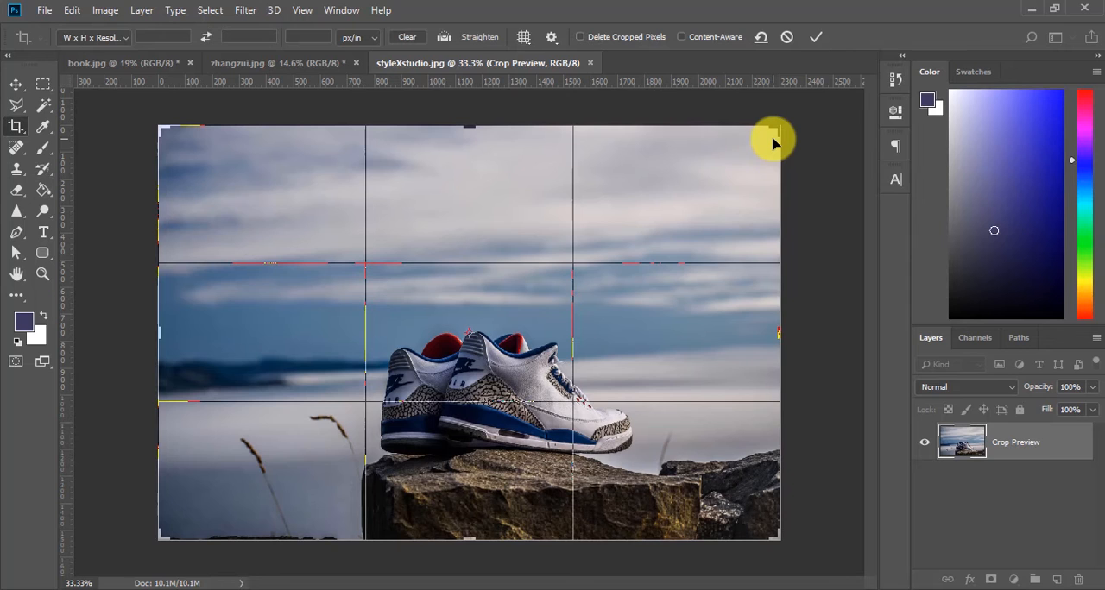
left_click(786, 38)
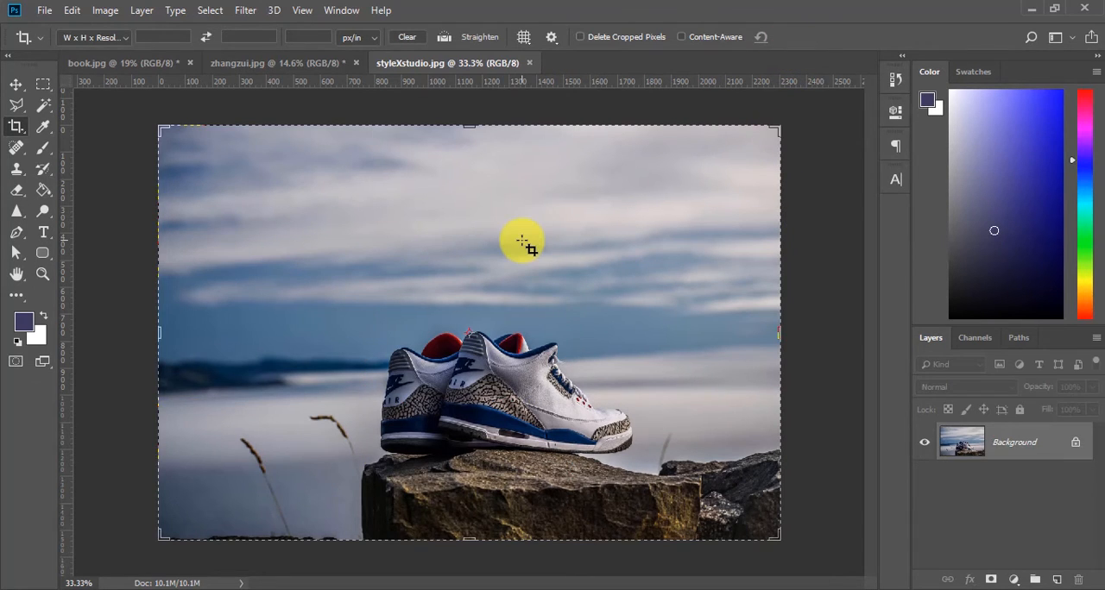
Step: Crop away the photo's right side and a thin strip of sky, apply the crop, and undo it
scroll(523, 241, "up", 1)
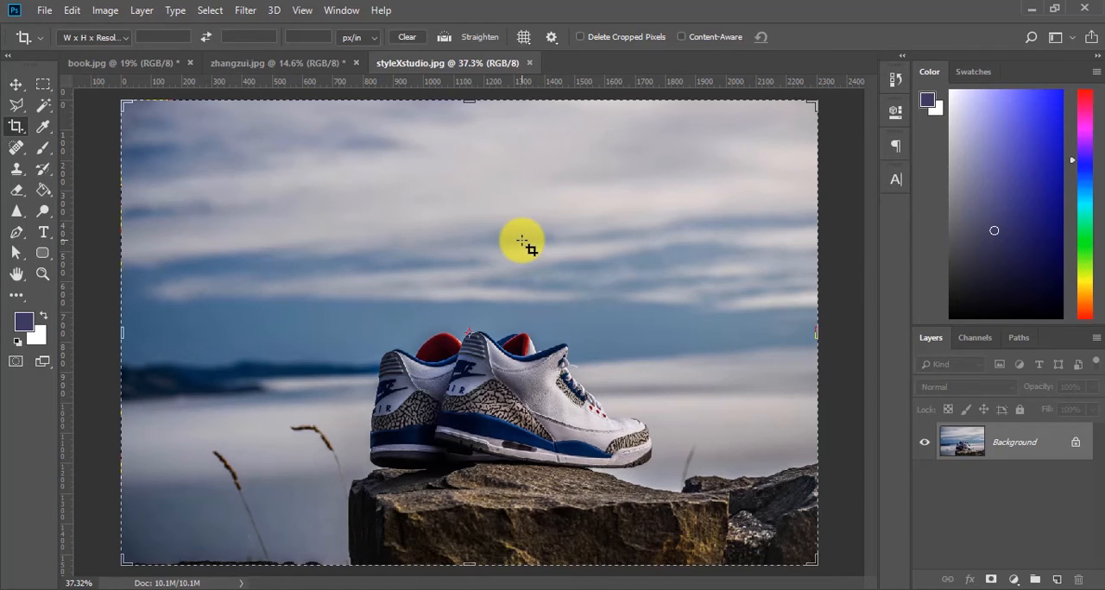
key("ctrl+minus")
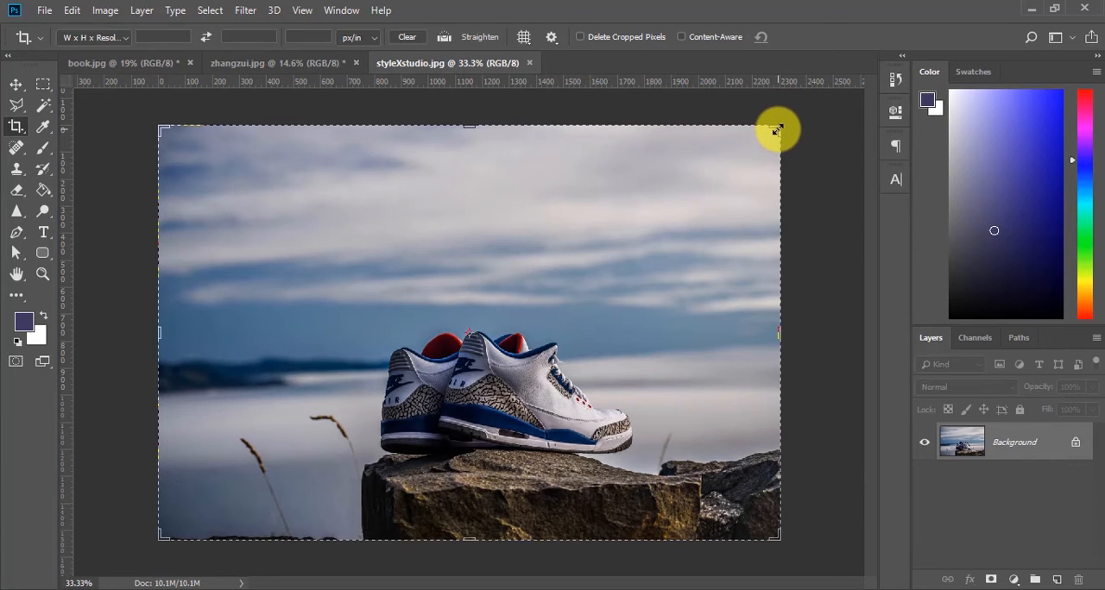
left_click_drag(777, 130, 708, 132)
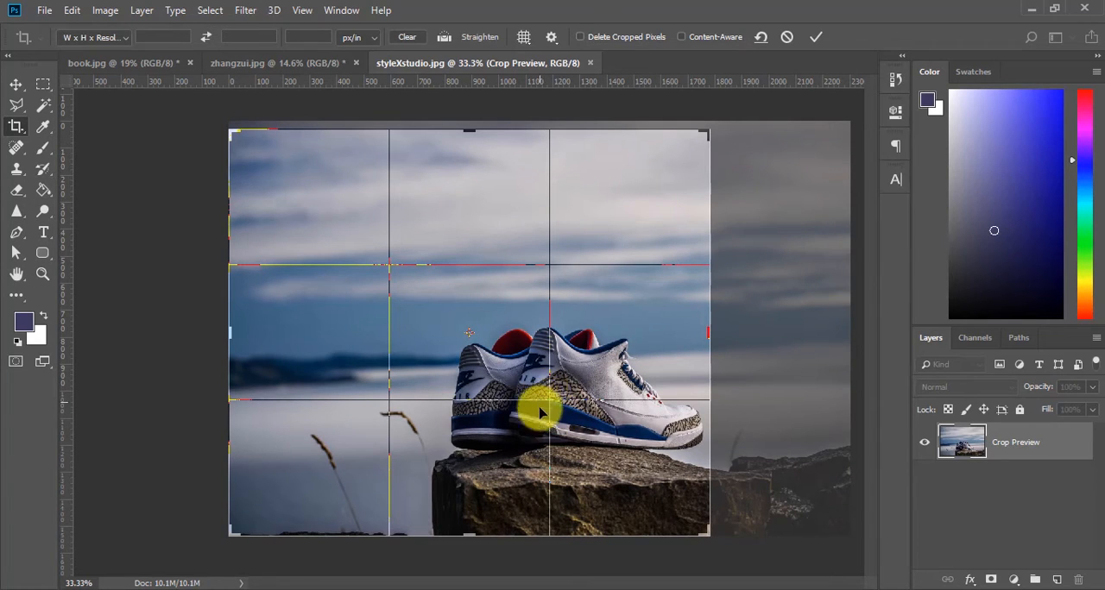
left_click_drag(709, 332, 720, 333)
key("ctrl+r")
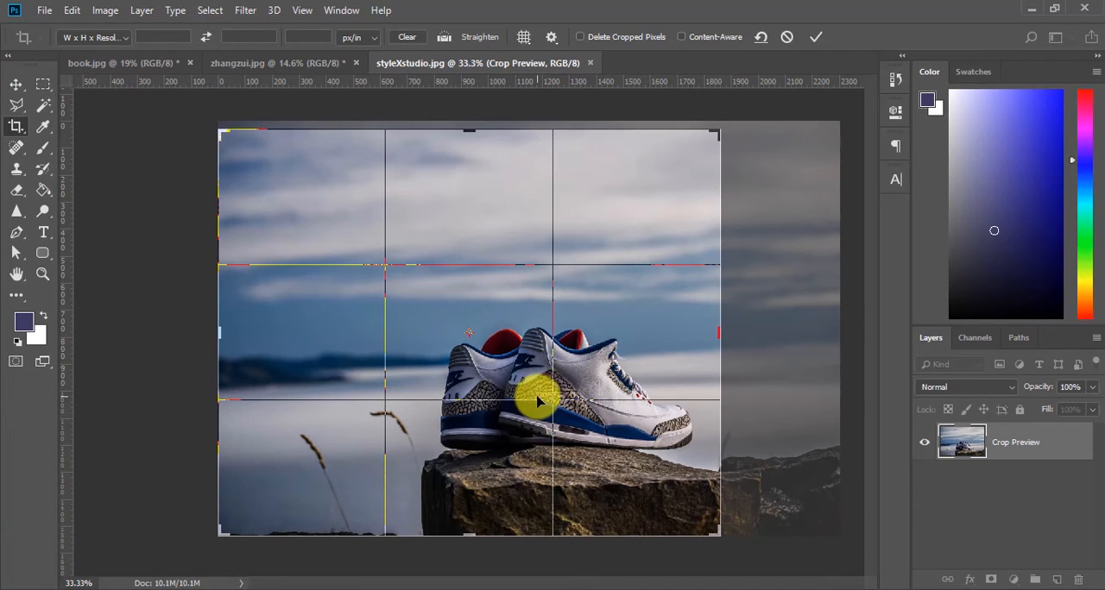
left_click(815, 37)
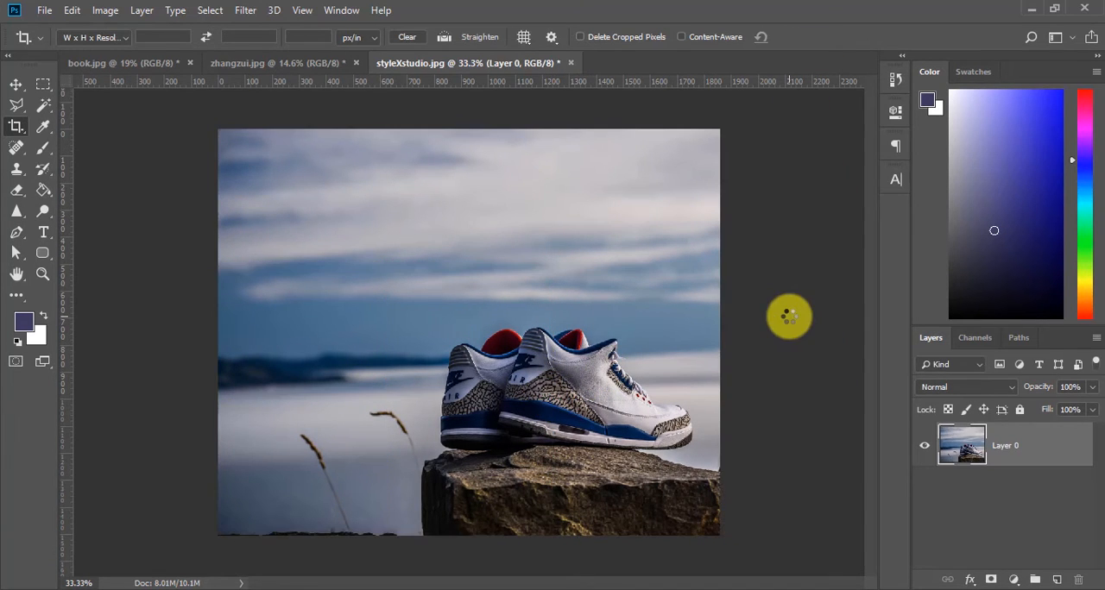
key("ctrl+z")
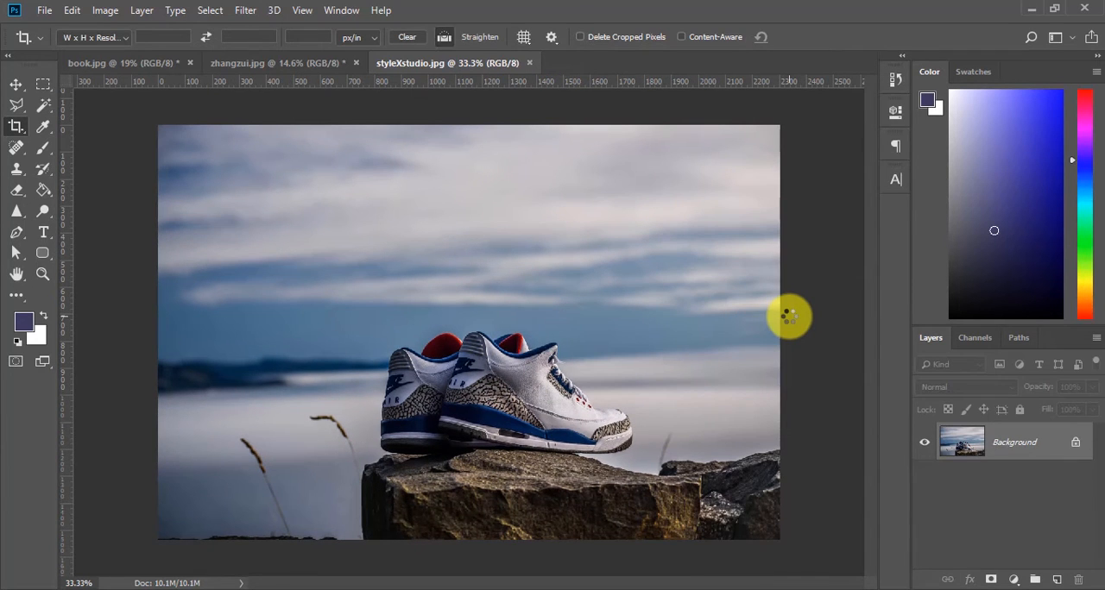
Step: Redo the last crop of the sneaker photo and undo it again
key("ctrl+z")
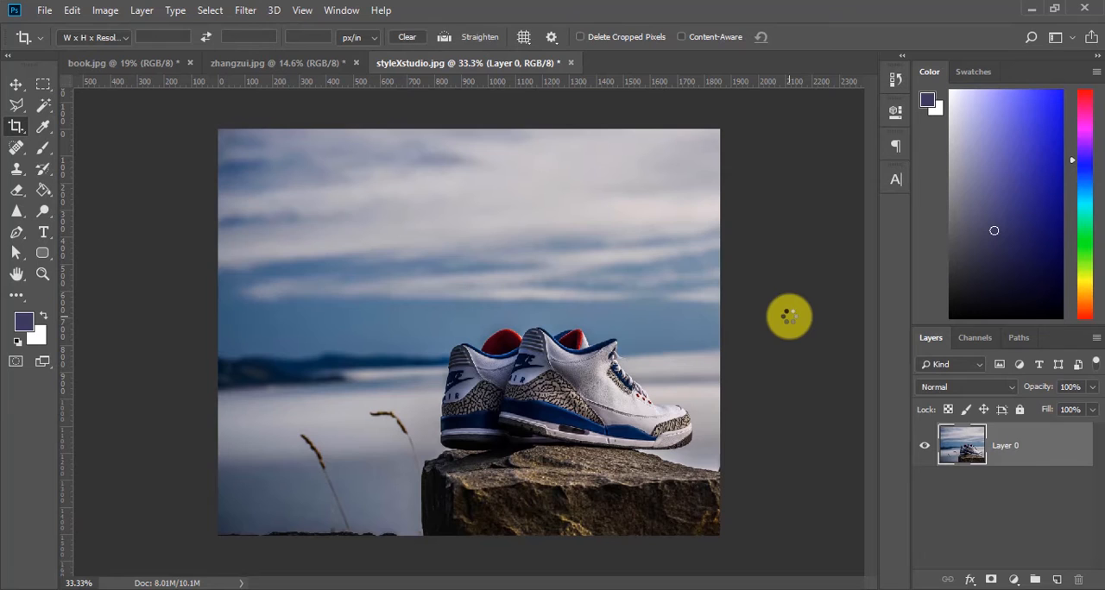
key("ctrl+z")
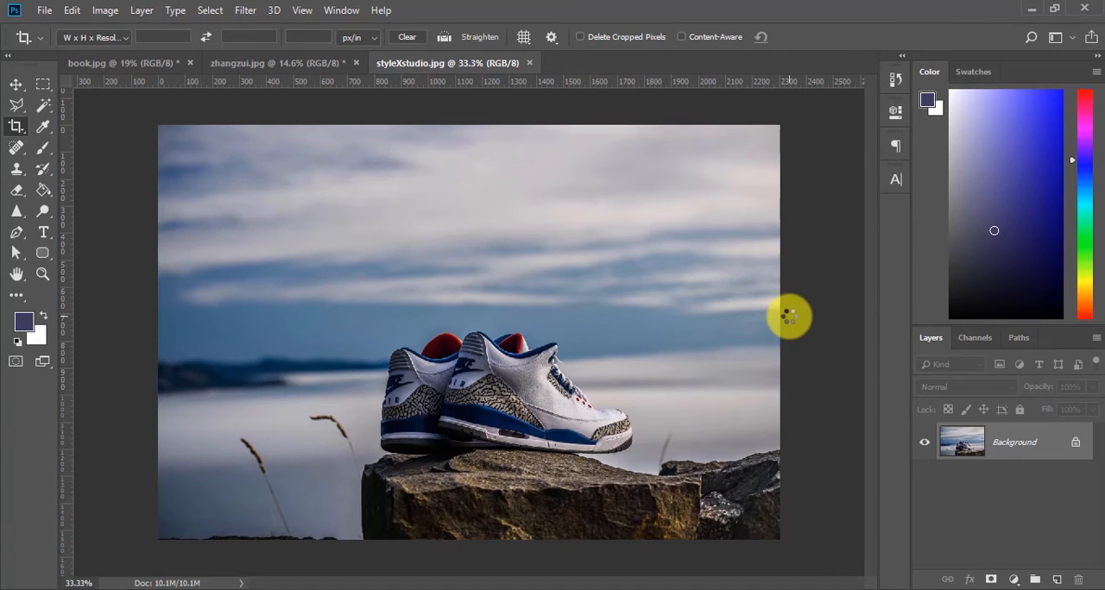
key("ctrl+0")
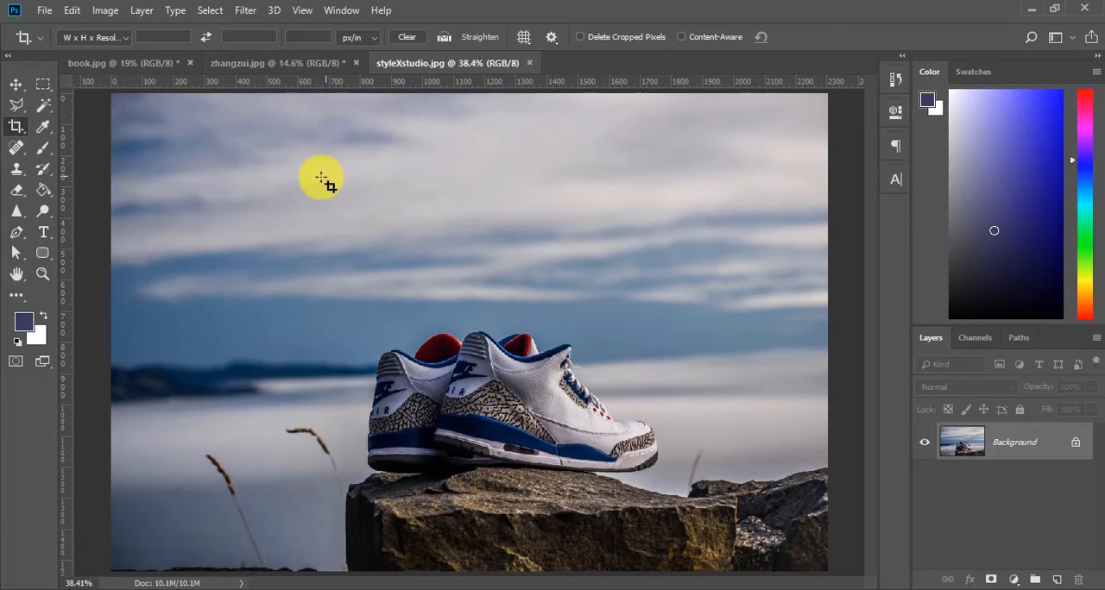
Step: Crop away the photo's left side, the upper sky and a thin strip of the bottom rock, and apply the crop
left_click(560, 156)
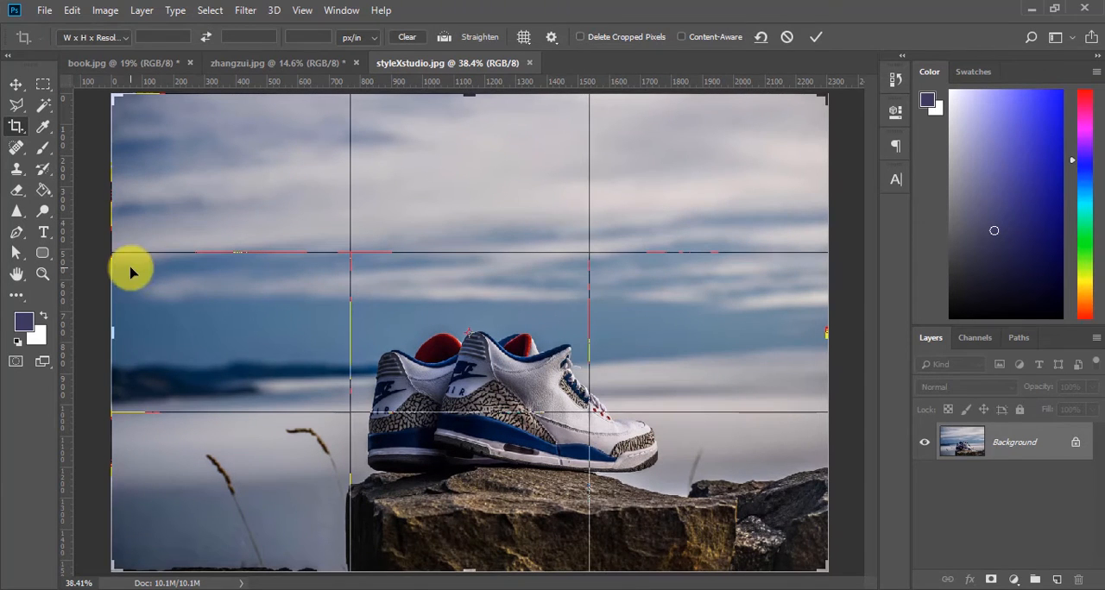
left_click_drag(118, 331, 200, 324)
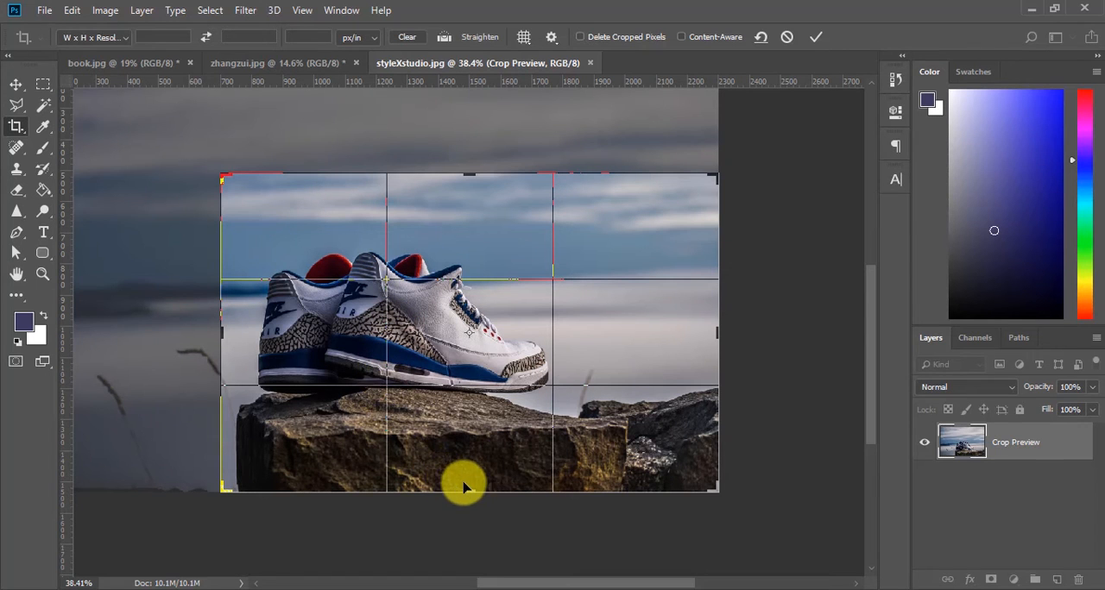
left_click_drag(466, 492, 466, 474)
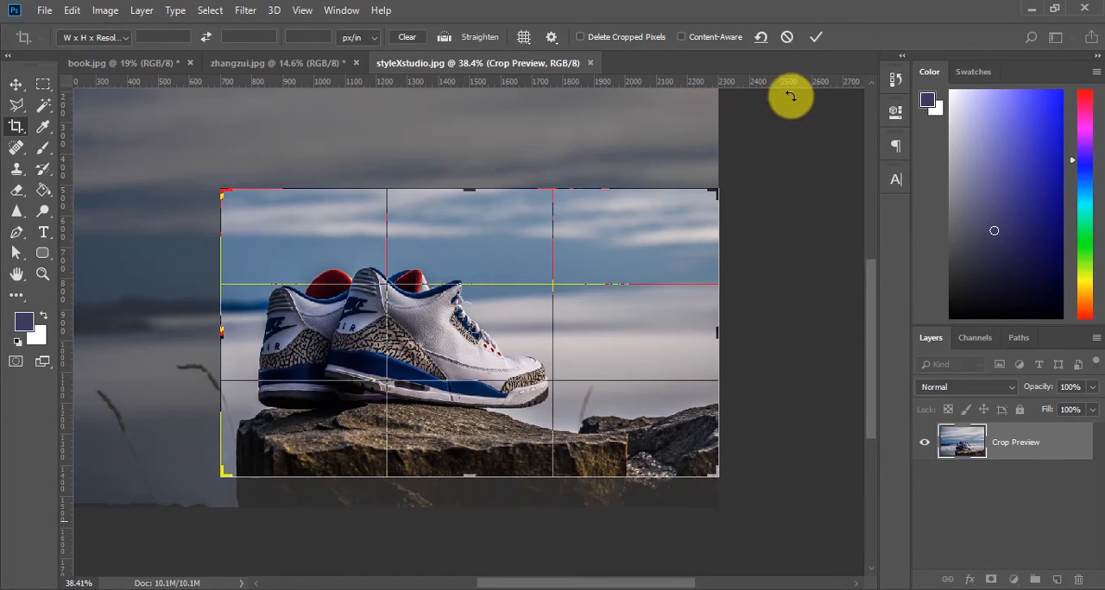
left_click(815, 37)
key("ctrl+0")
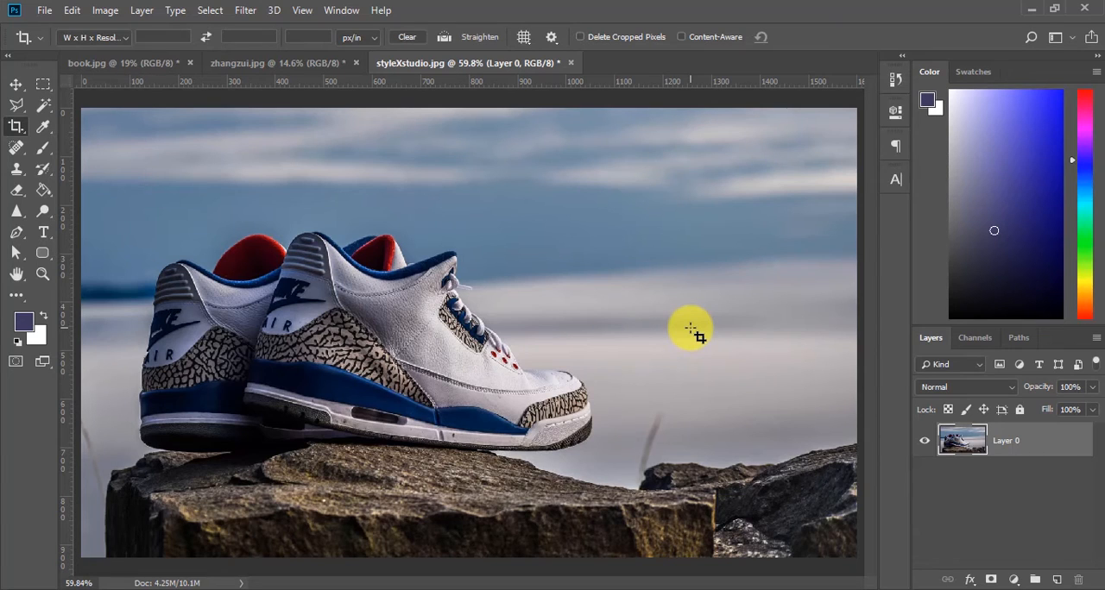
Step: Reopen the crop frame on the cropped photo, cancel it and restore the full uncropped image
left_click(692, 331)
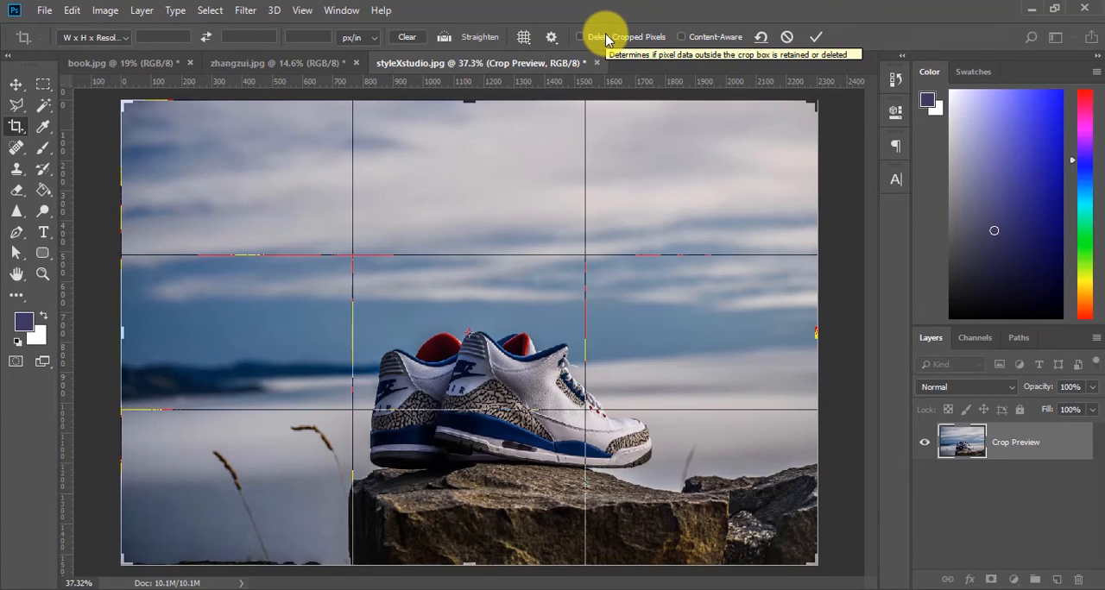
left_click(785, 37)
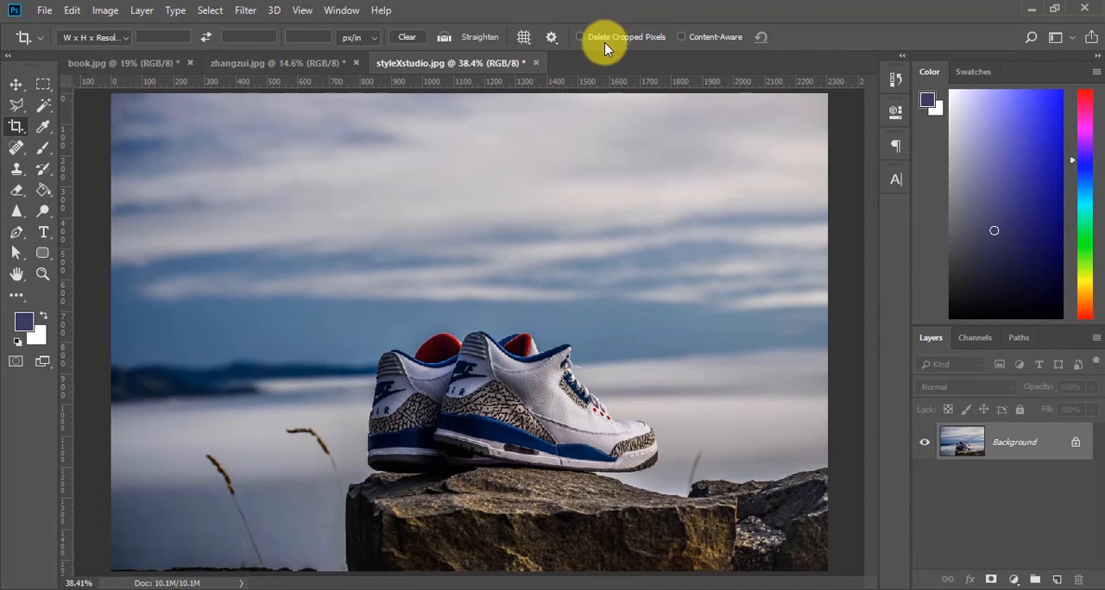
Step: With Delete Cropped Pixels off, pull the crop frame's top edge and both sides in around the sneakers
left_click(755, 185)
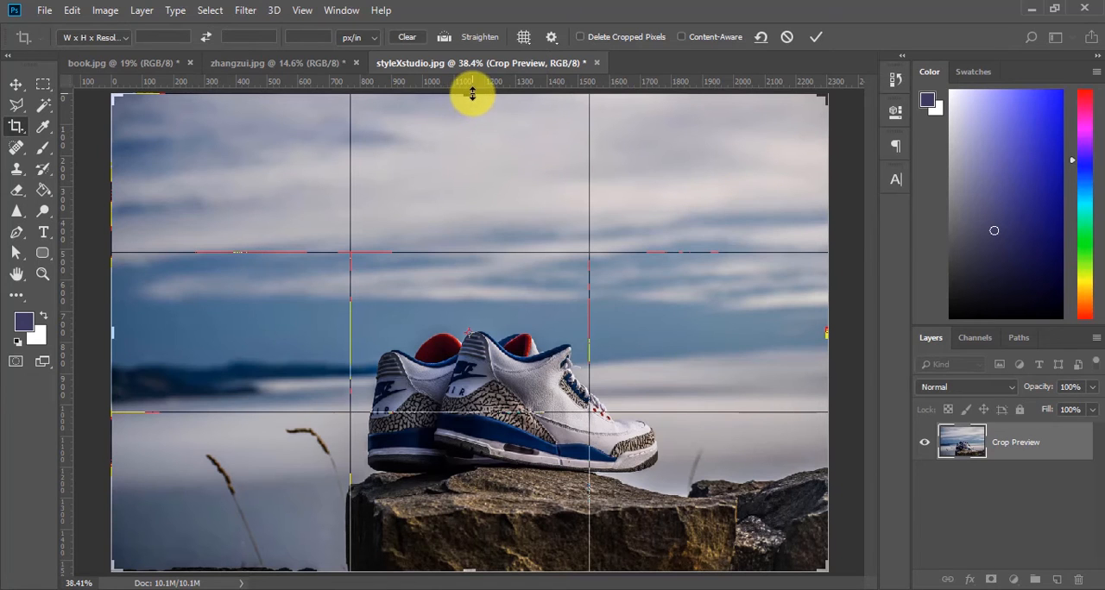
left_click_drag(472, 93, 507, 147)
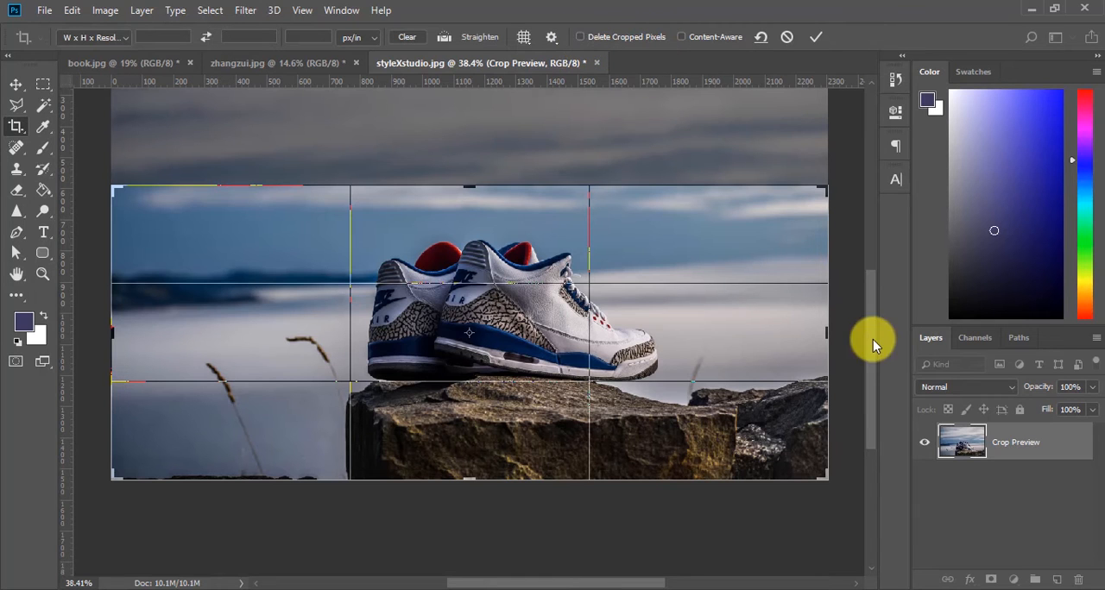
left_click_drag(829, 335, 752, 333)
left_click_drag(190, 330, 316, 333)
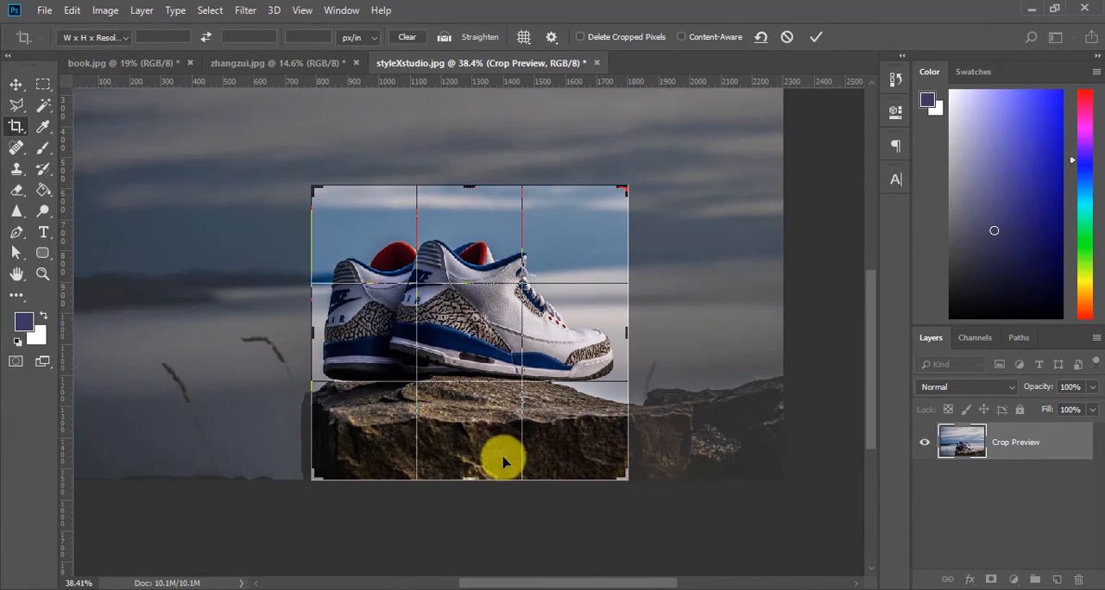
Step: Trim the lower rock, a sliver at the right and more sky from the crop frame, and apply the crop
left_click_drag(469, 475, 463, 443)
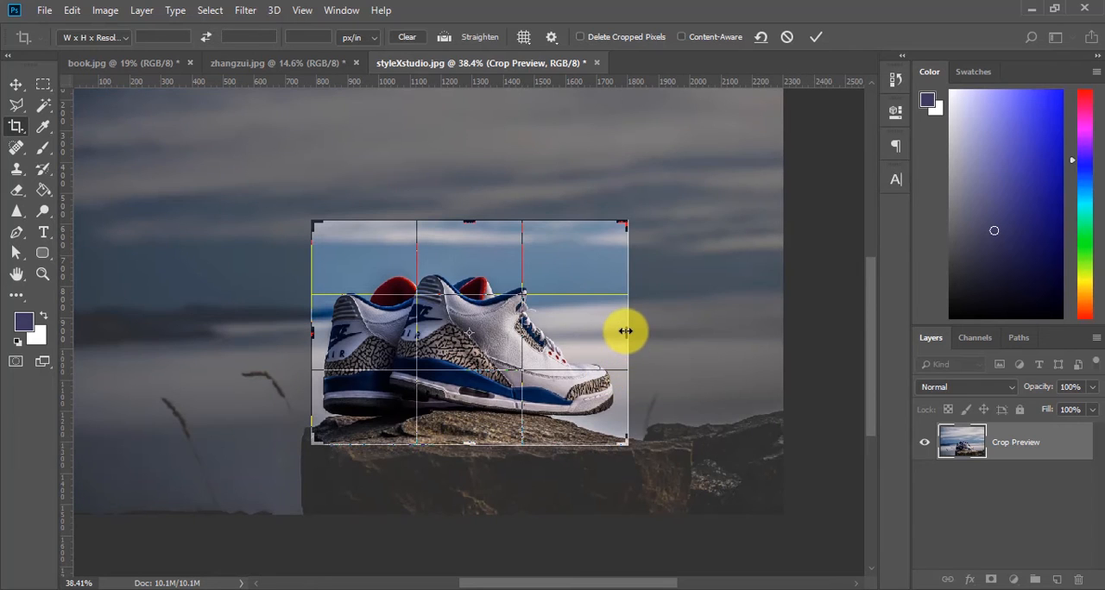
left_click_drag(627, 328, 622, 328)
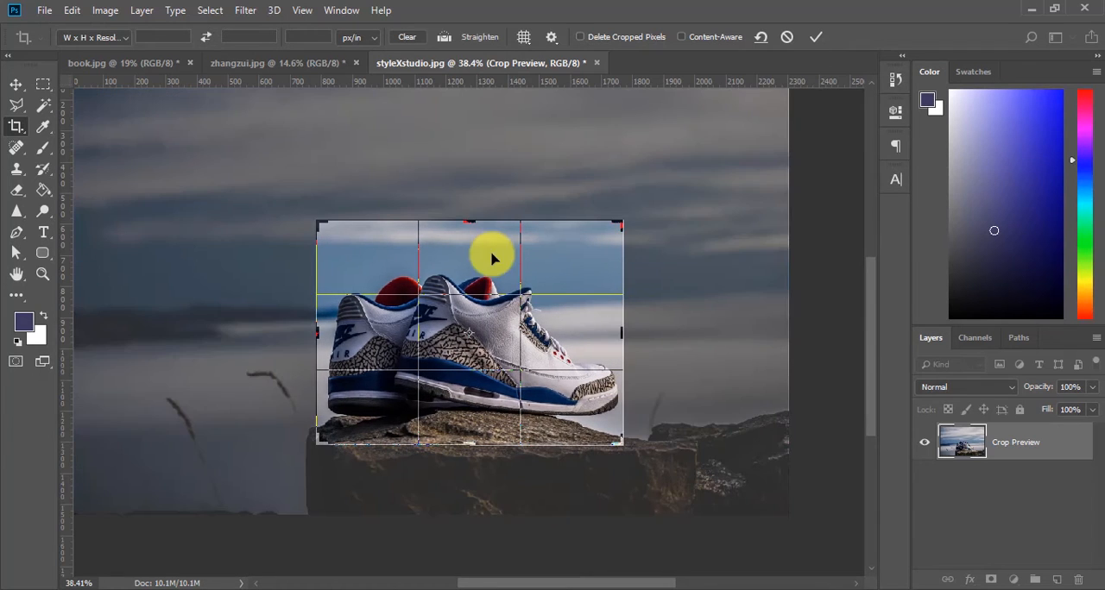
left_click_drag(470, 231, 470, 234)
key("ctrl+r")
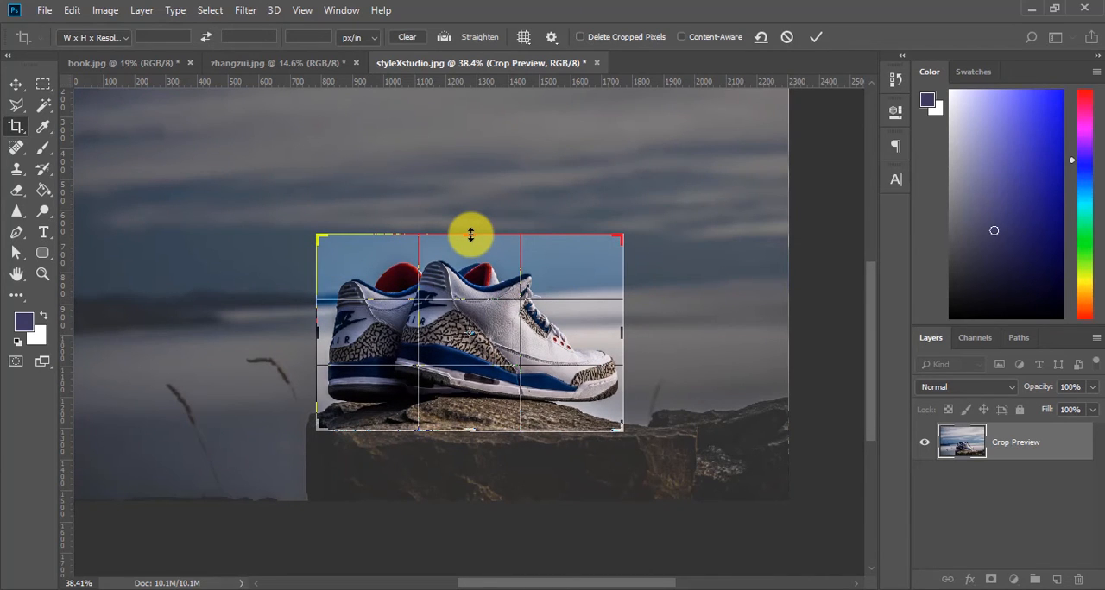
left_click(816, 36)
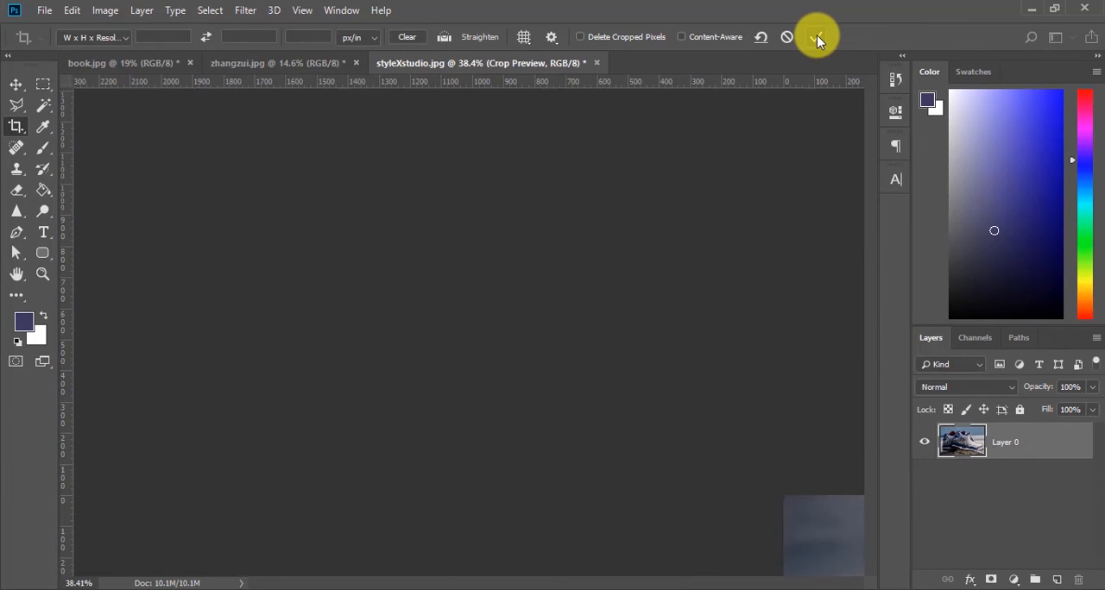
key("ctrl+0")
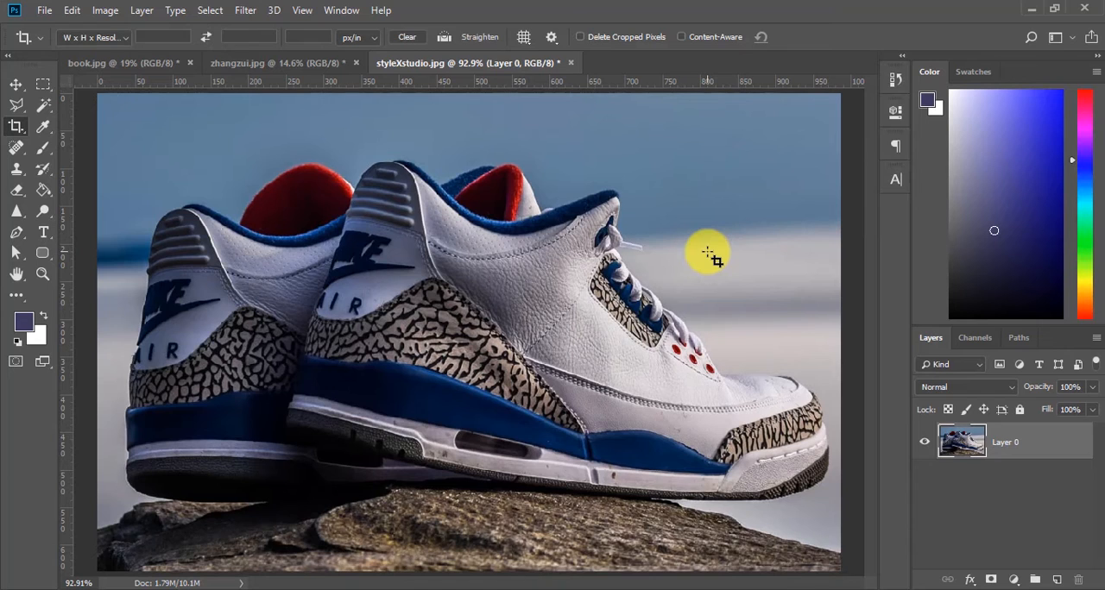
Step: Reopen the crop and extend its right edge to bring back the hidden background beside the sneakers, and apply it
key("ctrl+minus")
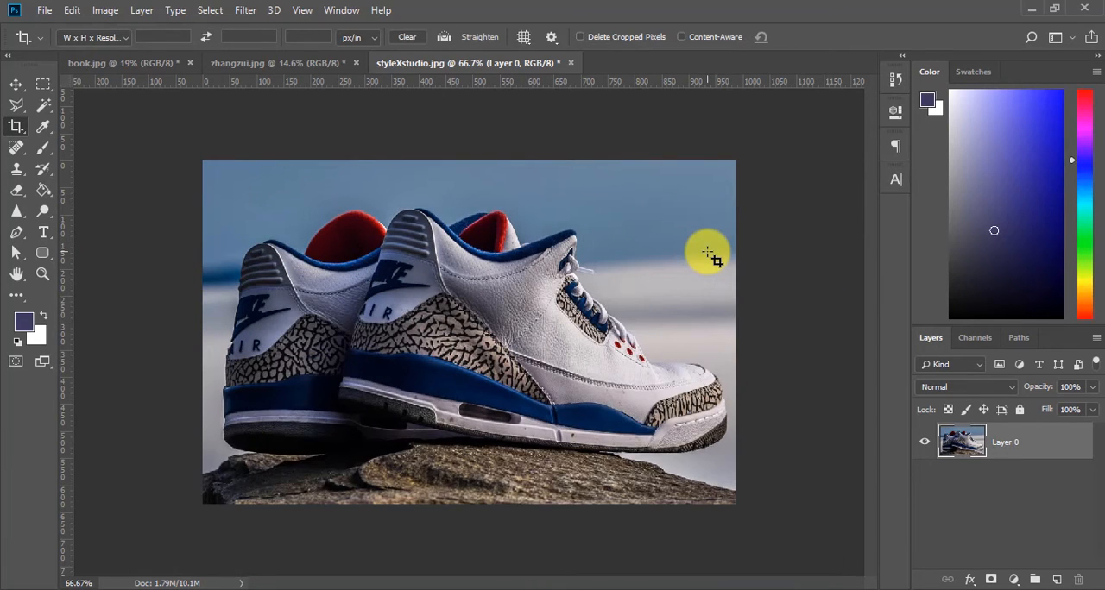
left_click(544, 274)
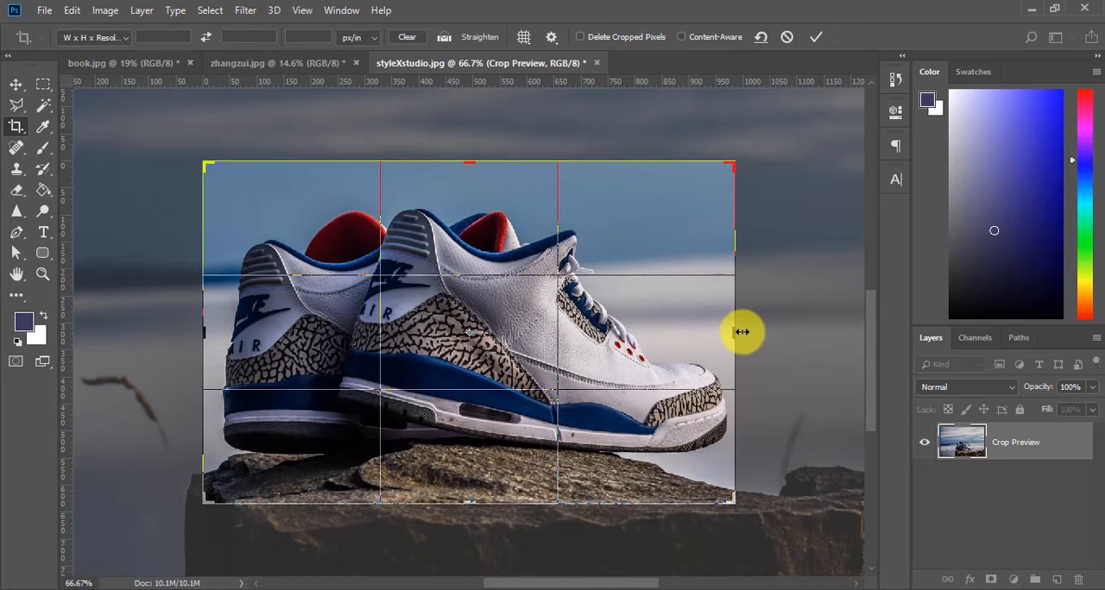
left_click_drag(732, 334, 850, 323)
key("ctrl+r")
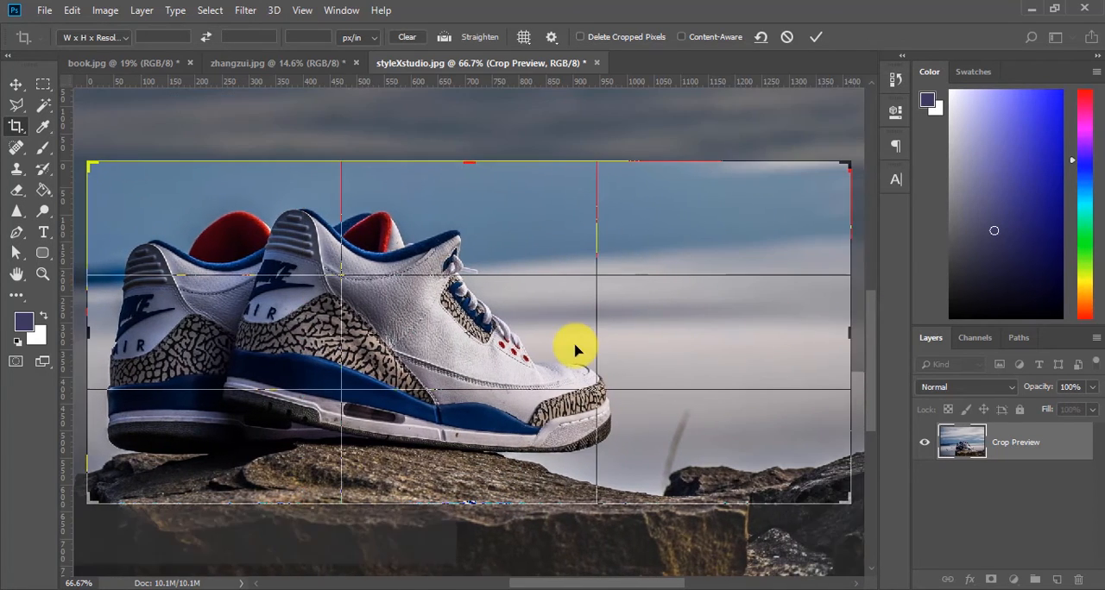
left_click(817, 37)
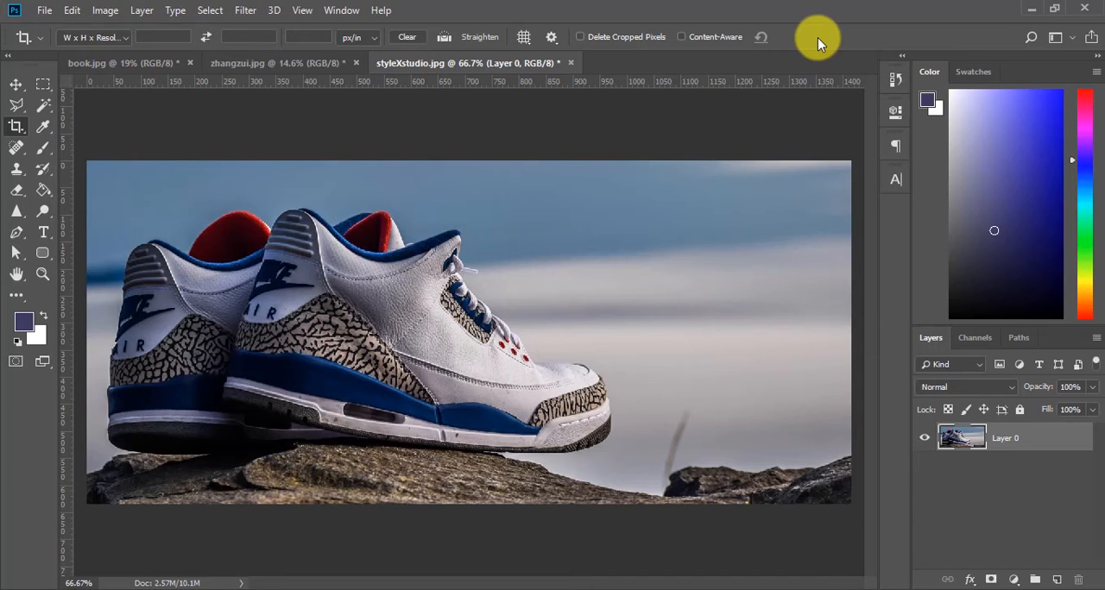
Step: Undo the widened crop and the tight sneaker crop to restore the full photo
key("ctrl+z")
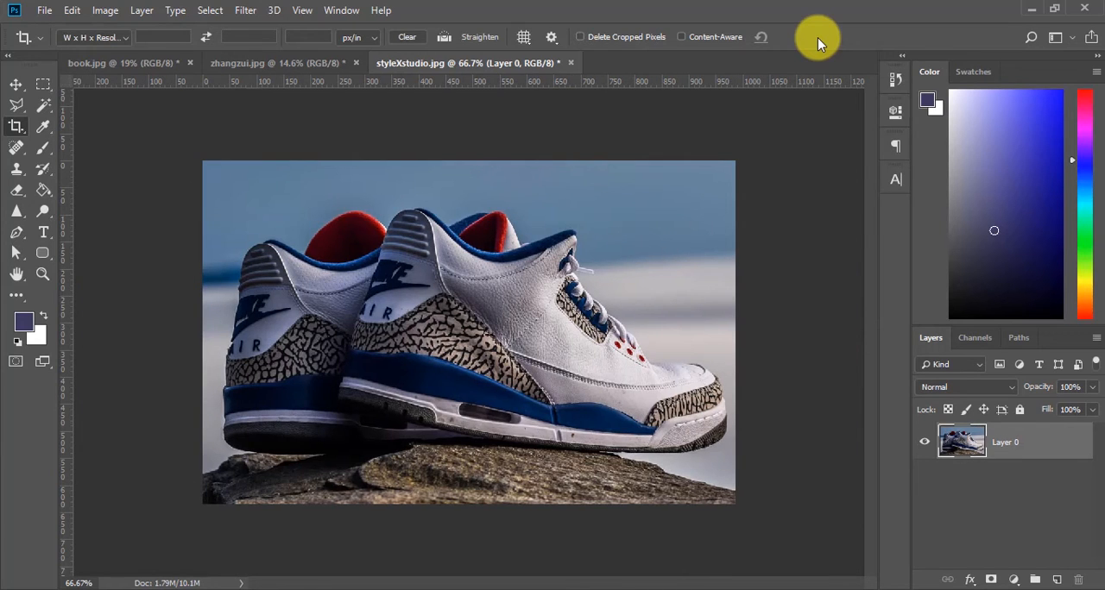
key("ctrl+z")
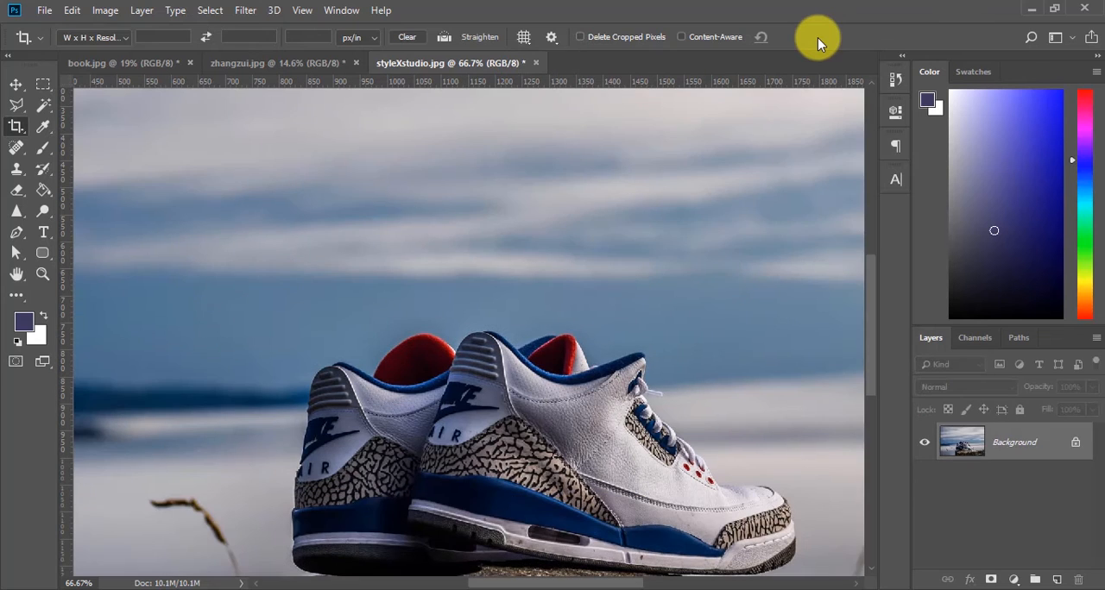
key("ctrl+0")
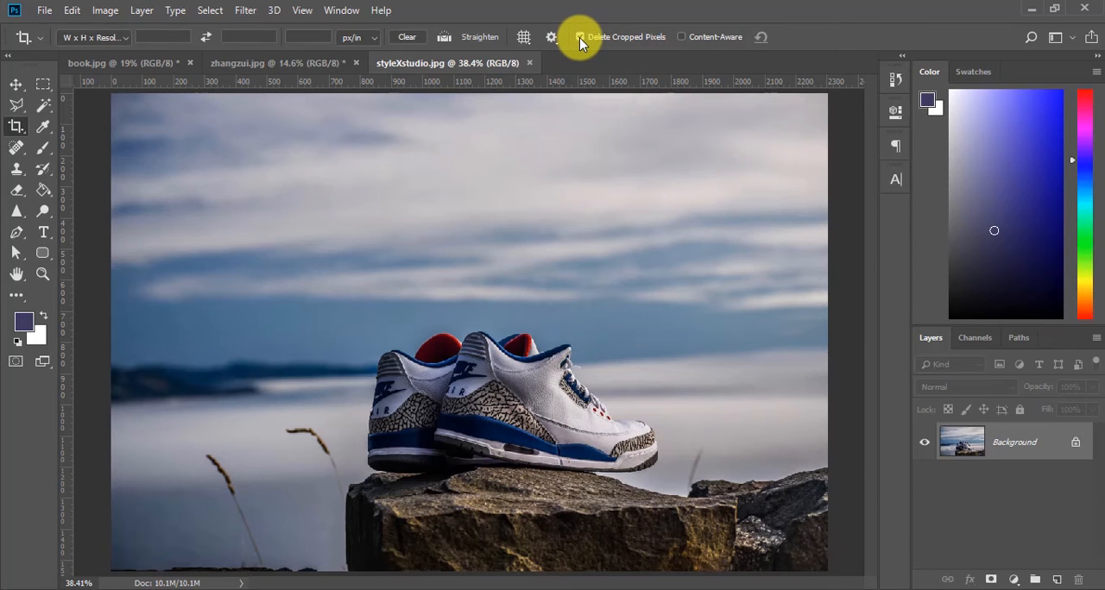
Step: Turn on Delete Cropped Pixels, crop tightly around the sneakers on all four sides, and apply the crop
left_click_drag(469, 94, 471, 303)
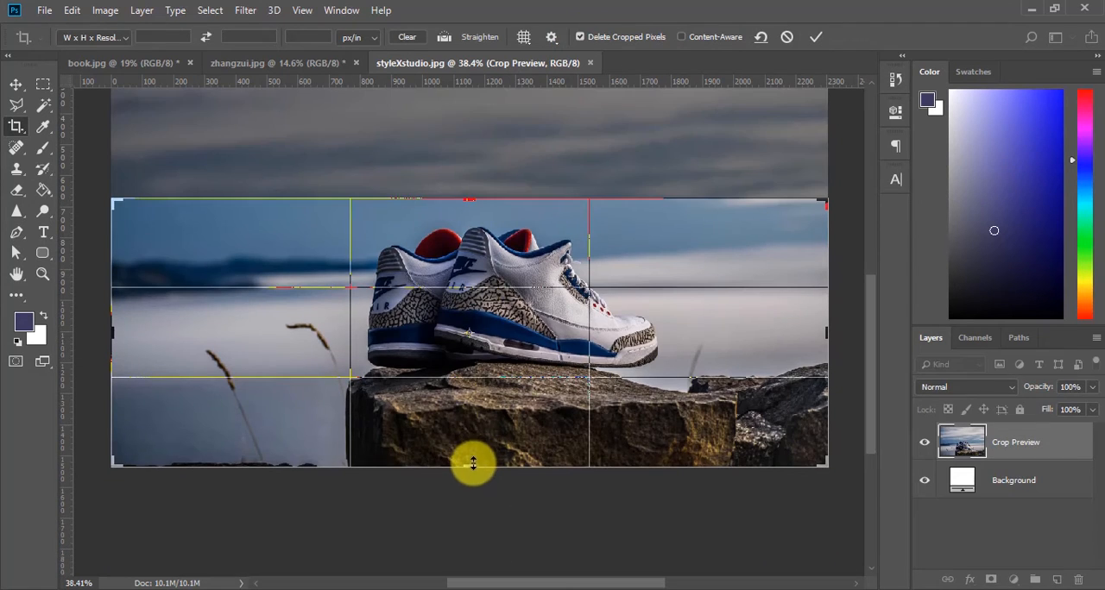
left_click_drag(469, 467, 461, 420)
left_click_drag(826, 328, 745, 334)
key("ctrl+r")
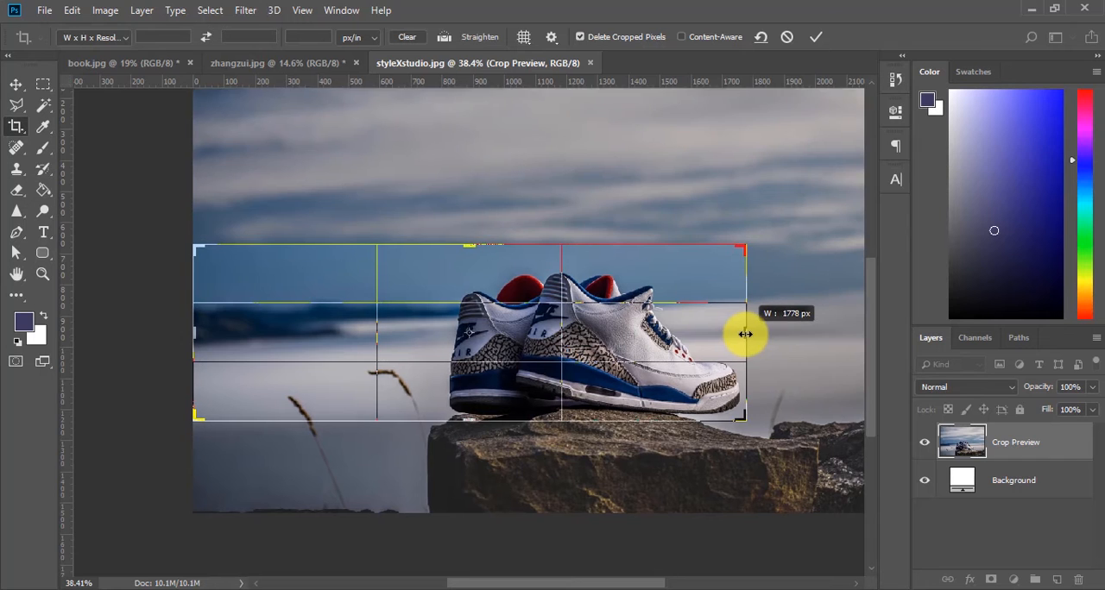
left_click_drag(193, 330, 314, 328)
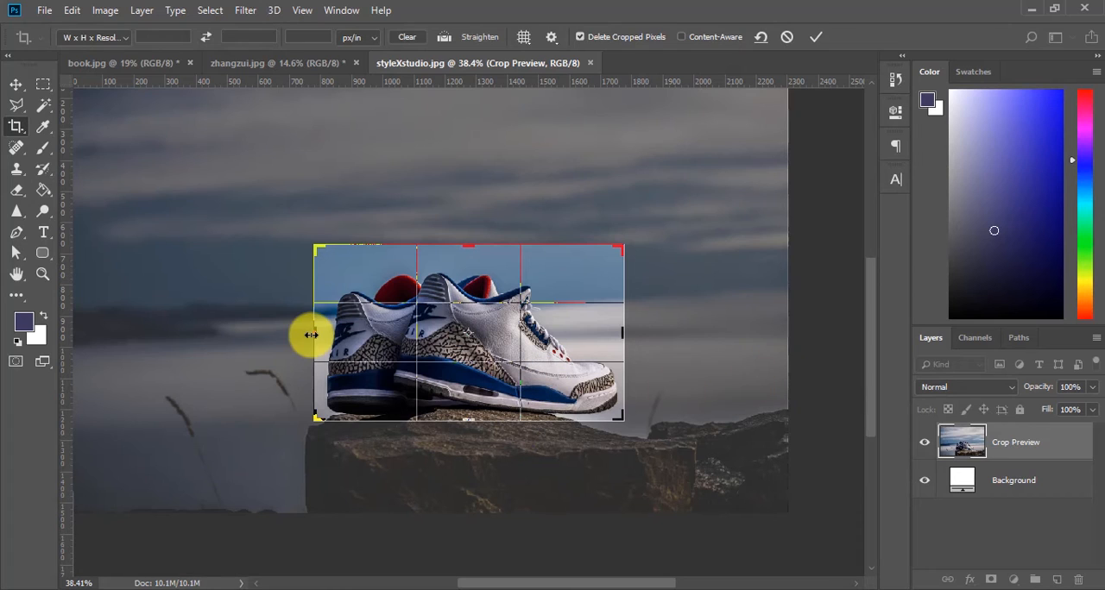
left_click(815, 38)
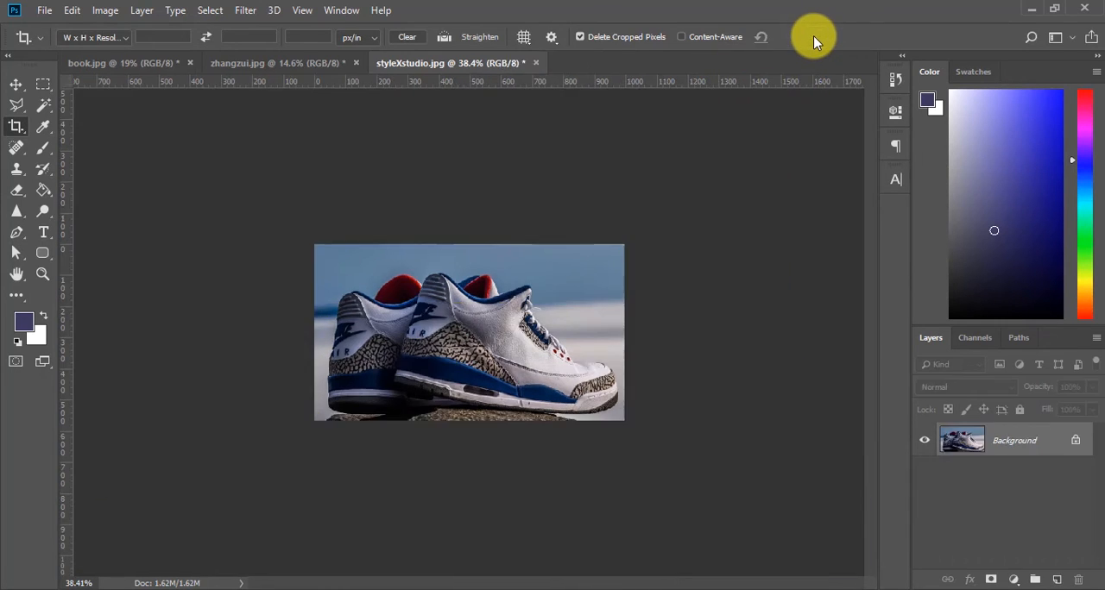
Step: Try extending the crop frame beyond the cropped sneaker photo on all four sides, and cancel the crop
left_click(566, 347)
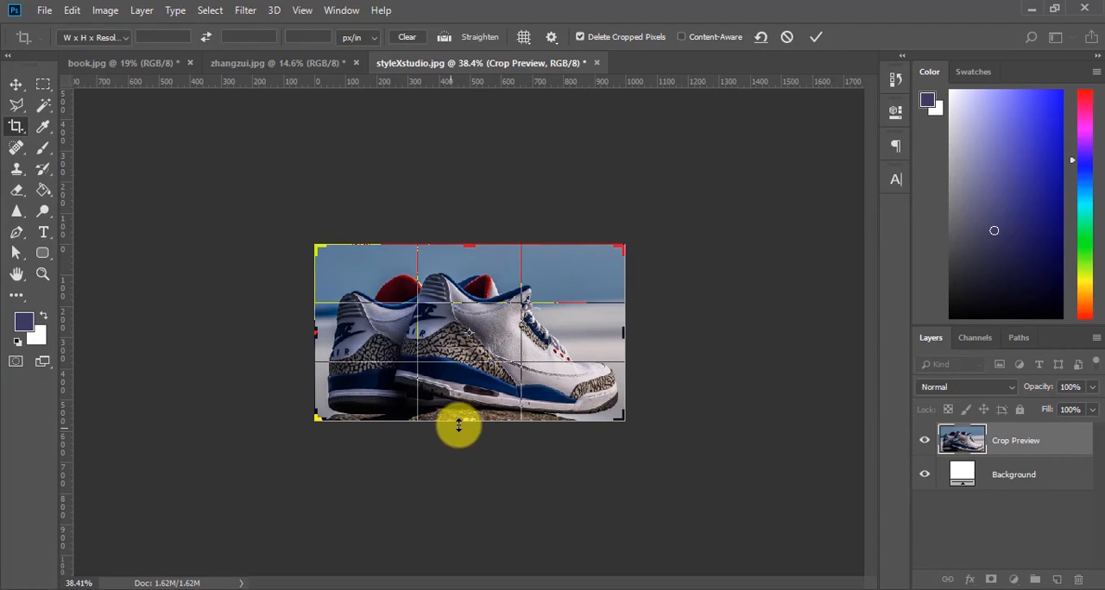
left_click_drag(469, 421, 474, 440)
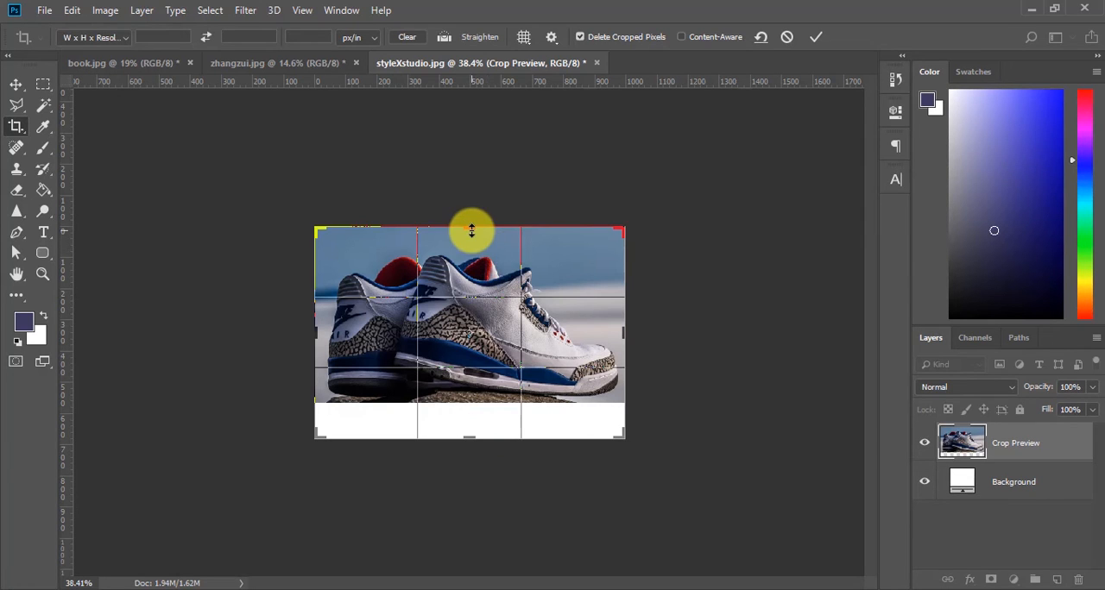
left_click_drag(468, 228, 466, 207)
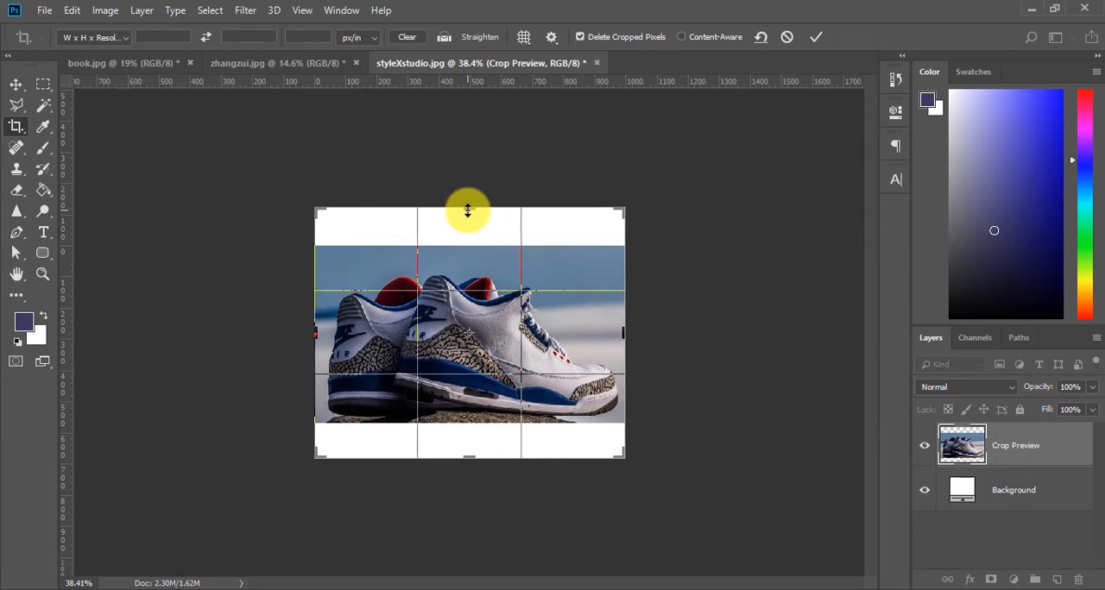
left_click_drag(624, 333, 641, 333)
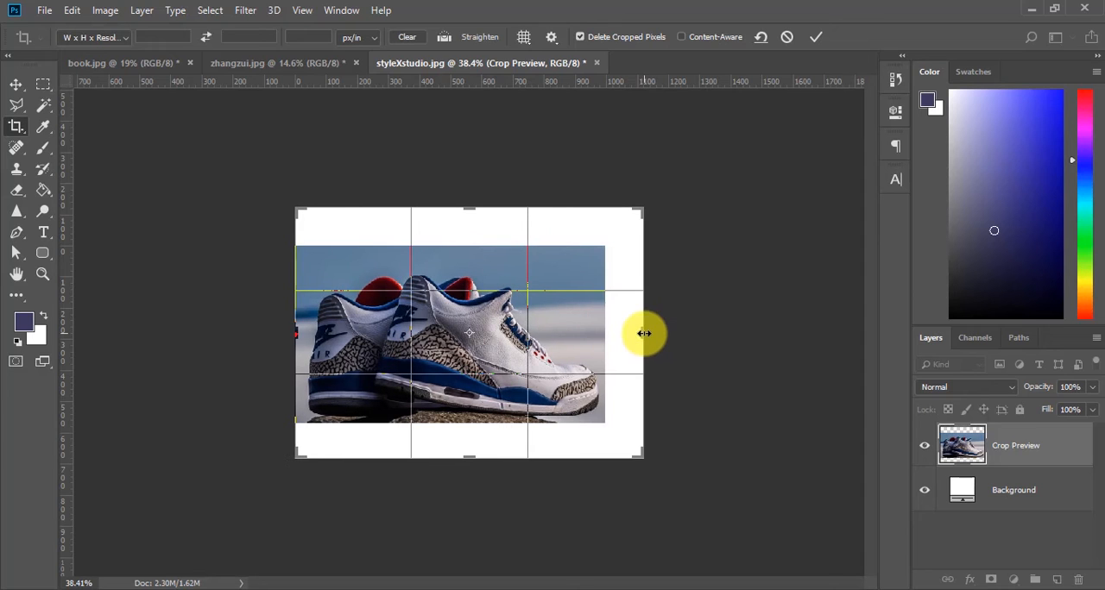
left_click_drag(290, 331, 281, 334)
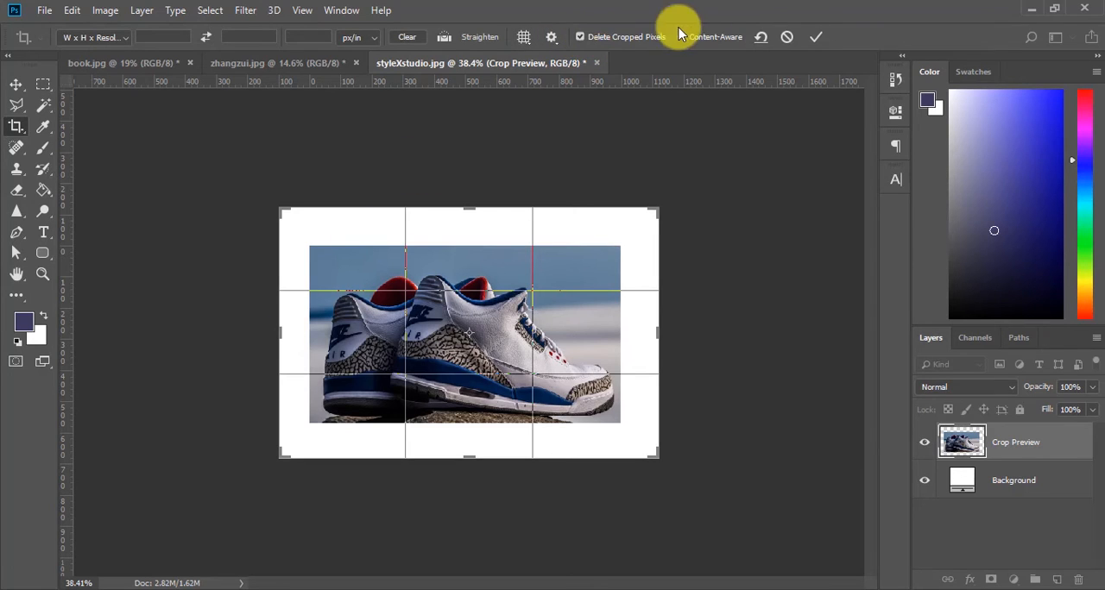
left_click(786, 36)
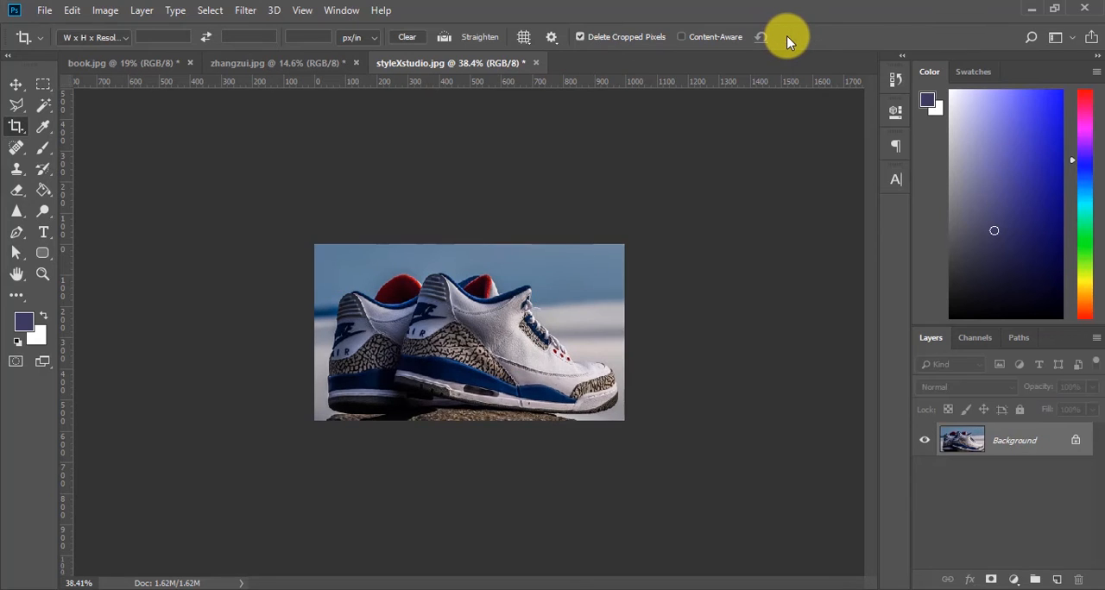
Step: Undo the crop made with deleted pixels and turn off Delete Cropped Pixels
key("ctrl+z")
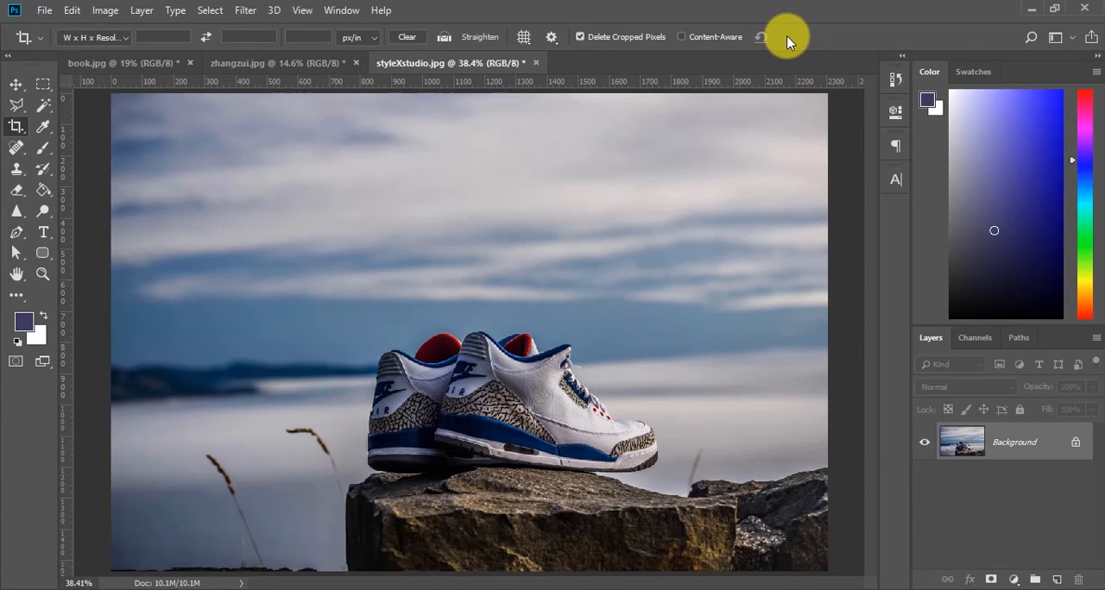
left_click(580, 36)
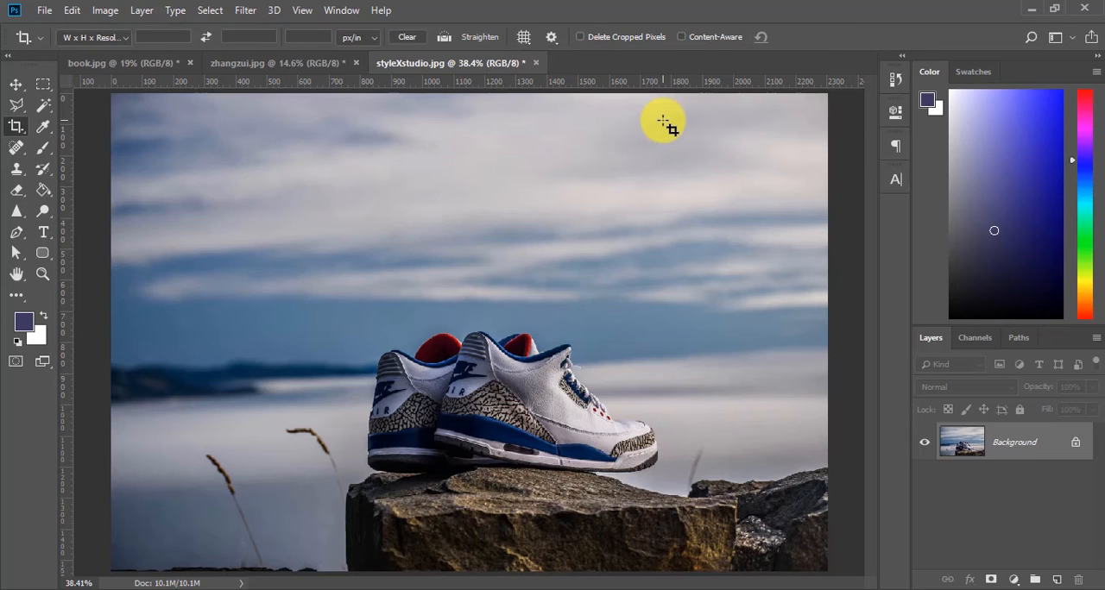
Step: Try extending the crop frame past the photo's left edge with Content-Aware off, apply the crop, and undo it
key("ctrl+minus")
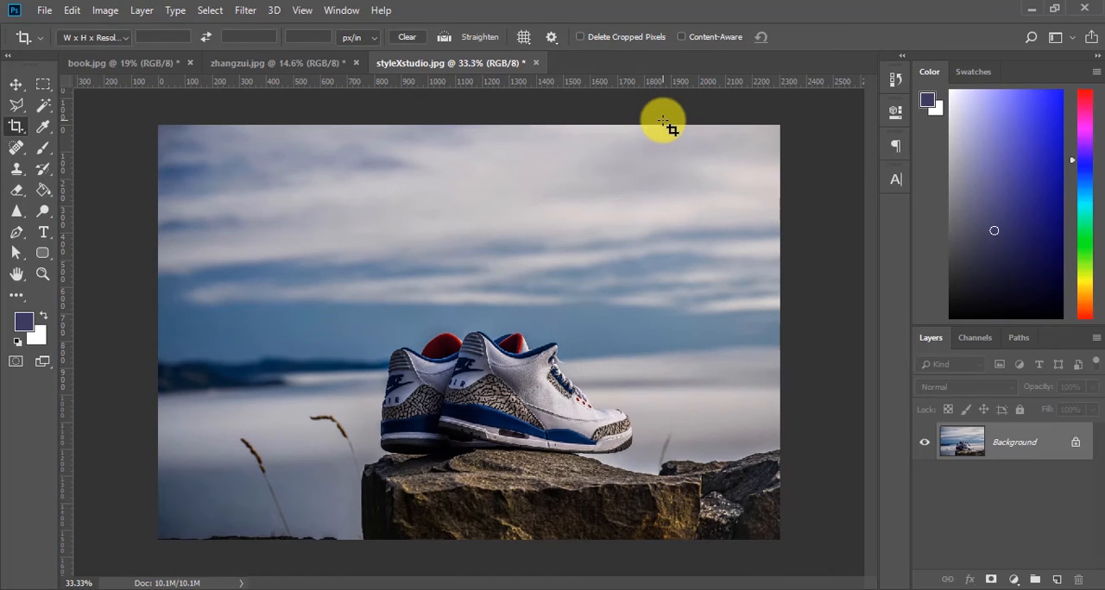
left_click(483, 218)
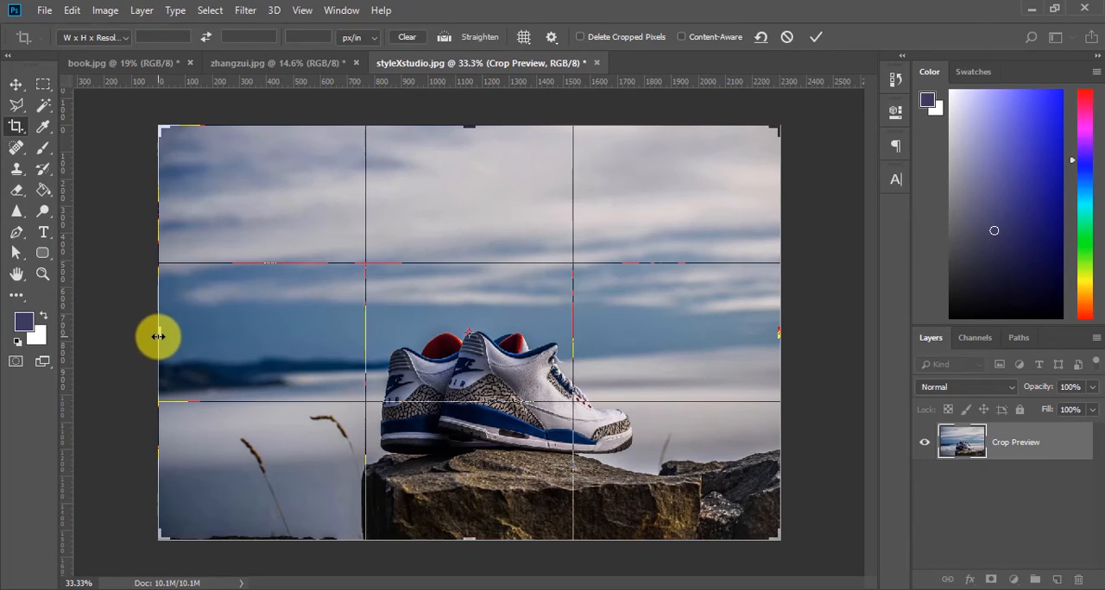
left_click_drag(157, 336, 121, 336)
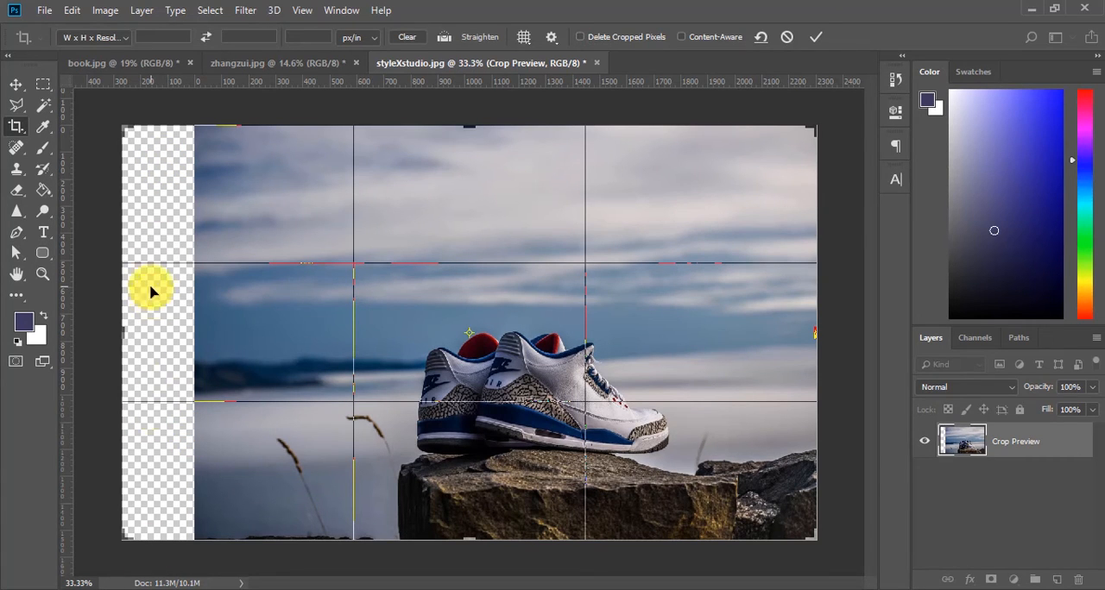
left_click(816, 37)
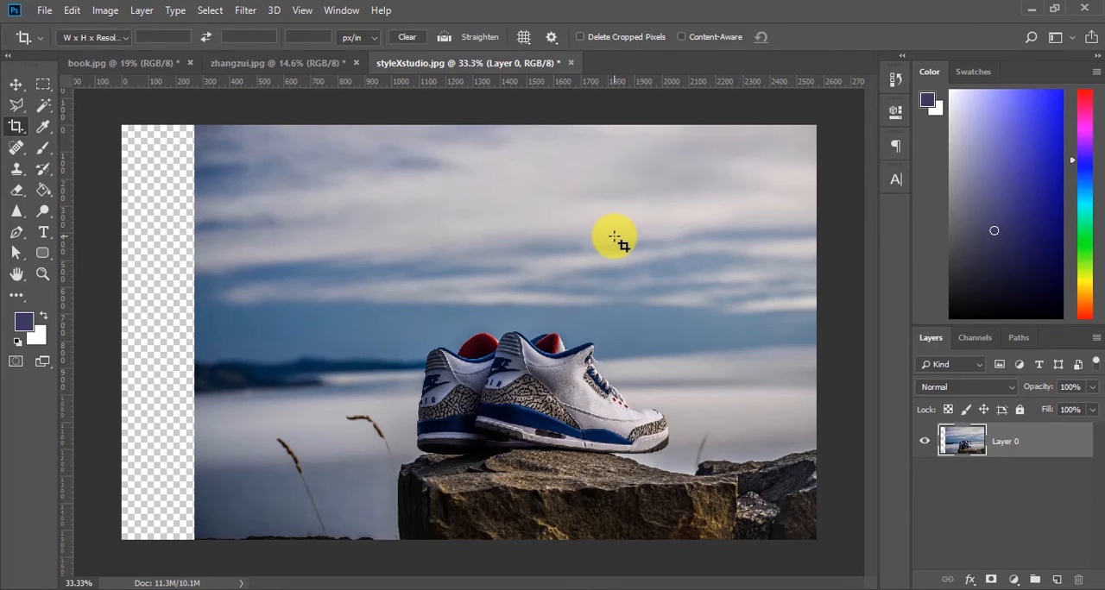
key("ctrl+z")
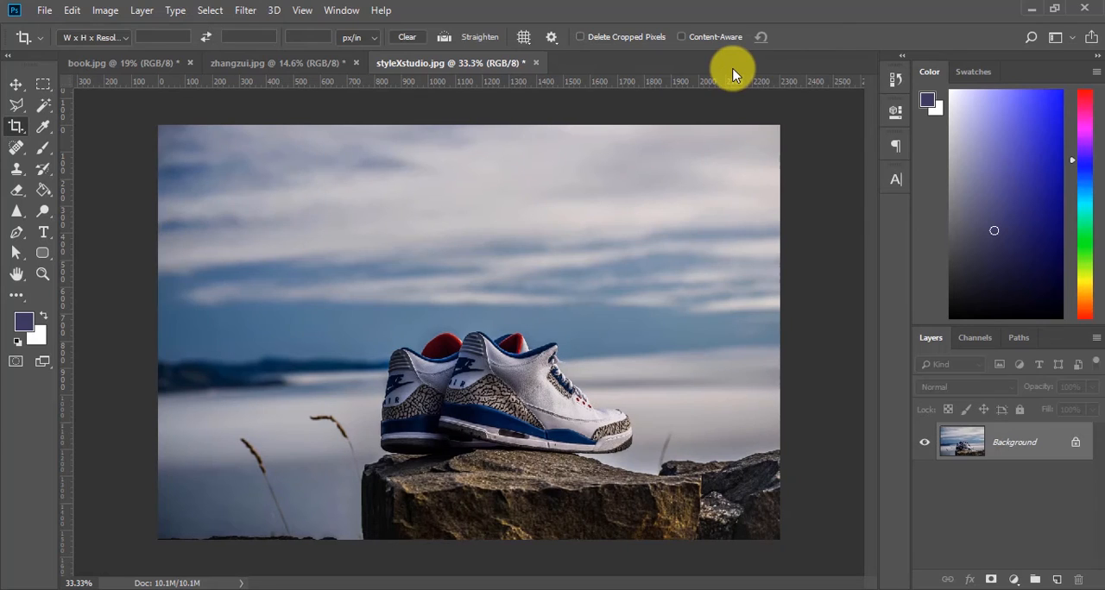
Step: Turn on Content-Aware, extend the crop past the photo's left edge to about 2712 px wide, apply it, and compare before and after
left_click(683, 38)
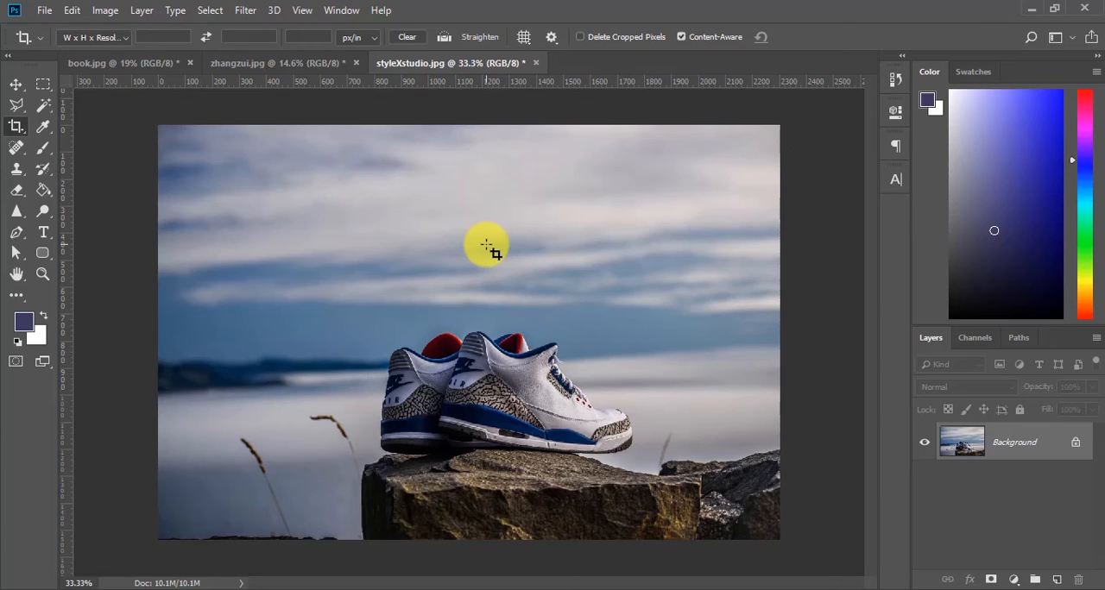
left_click(326, 250)
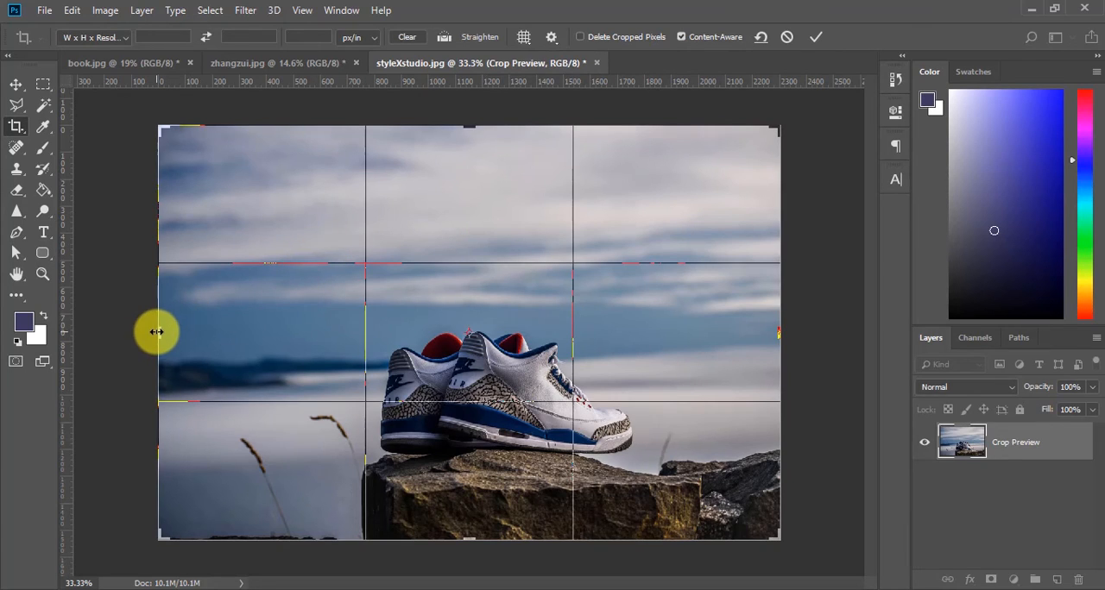
left_click_drag(155, 328, 104, 337)
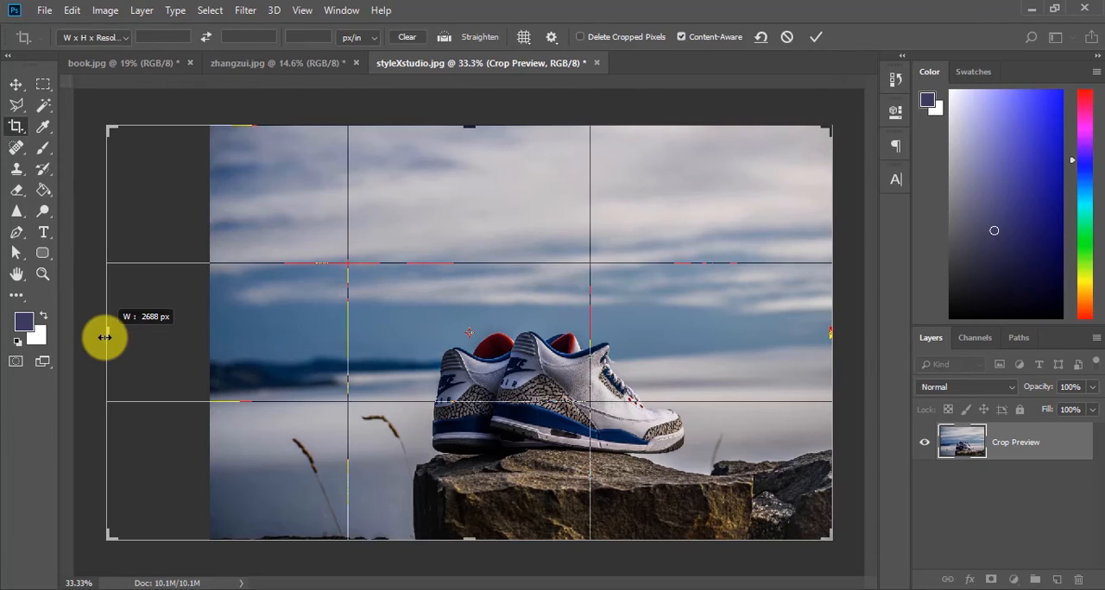
left_click_drag(104, 337, 101, 335)
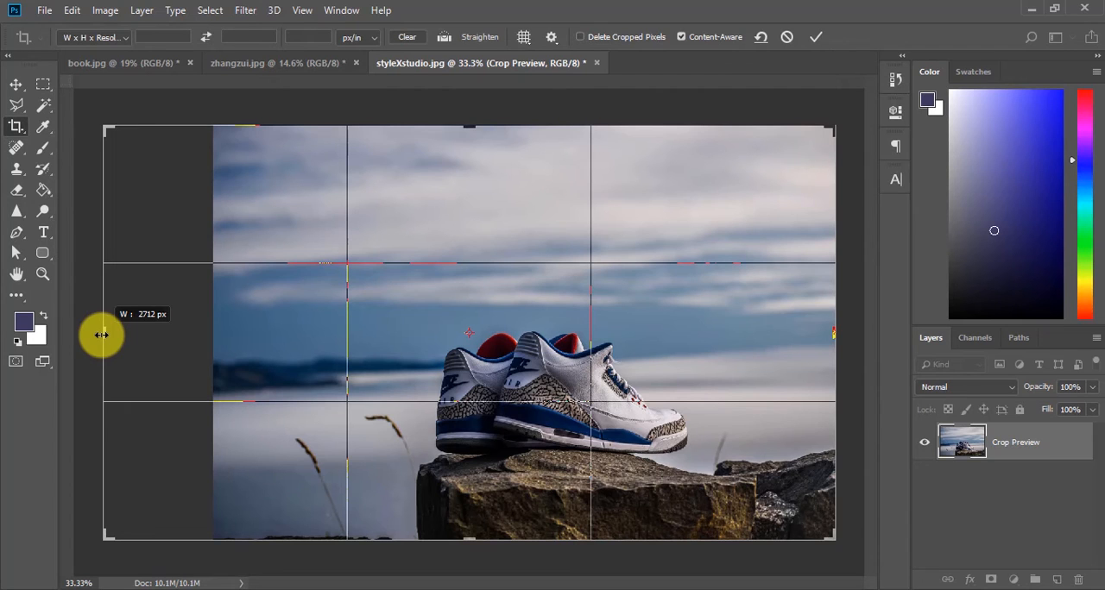
left_click_drag(102, 335, 99, 333)
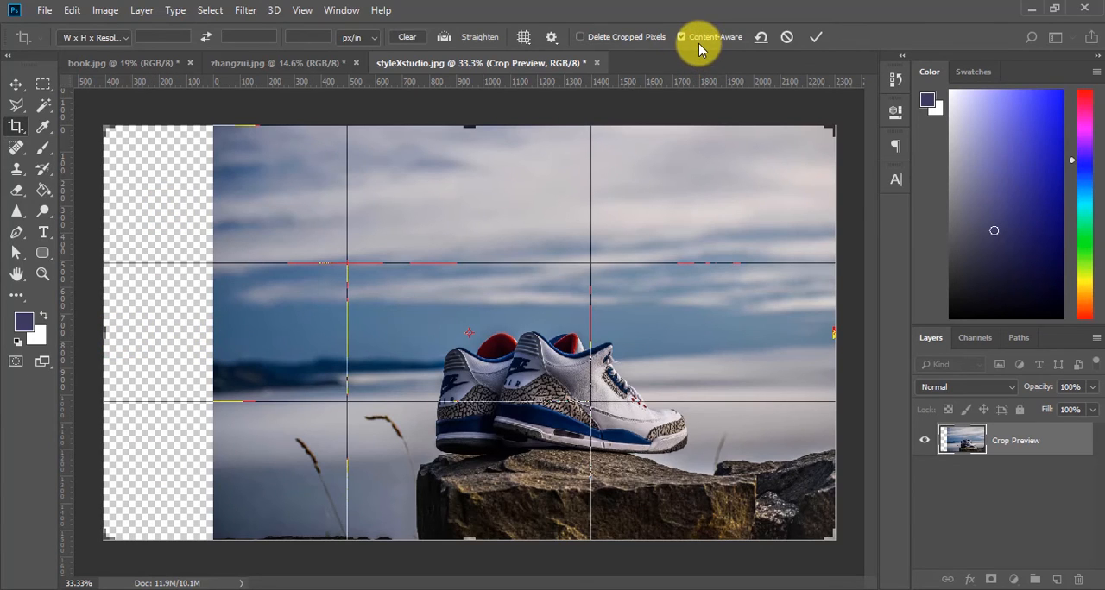
left_click(815, 39)
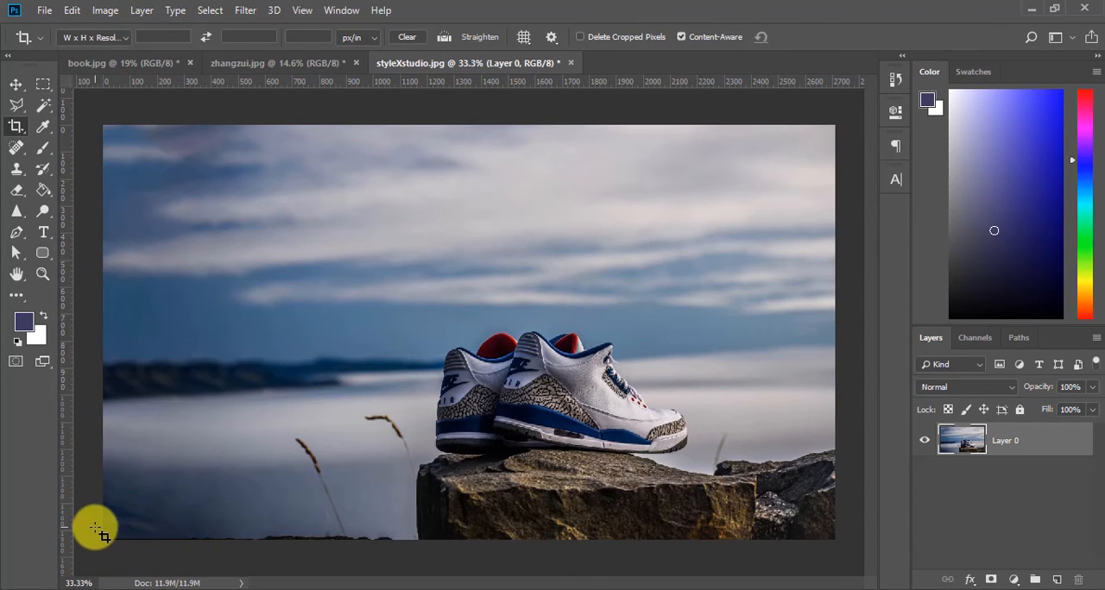
key("ctrl+z")
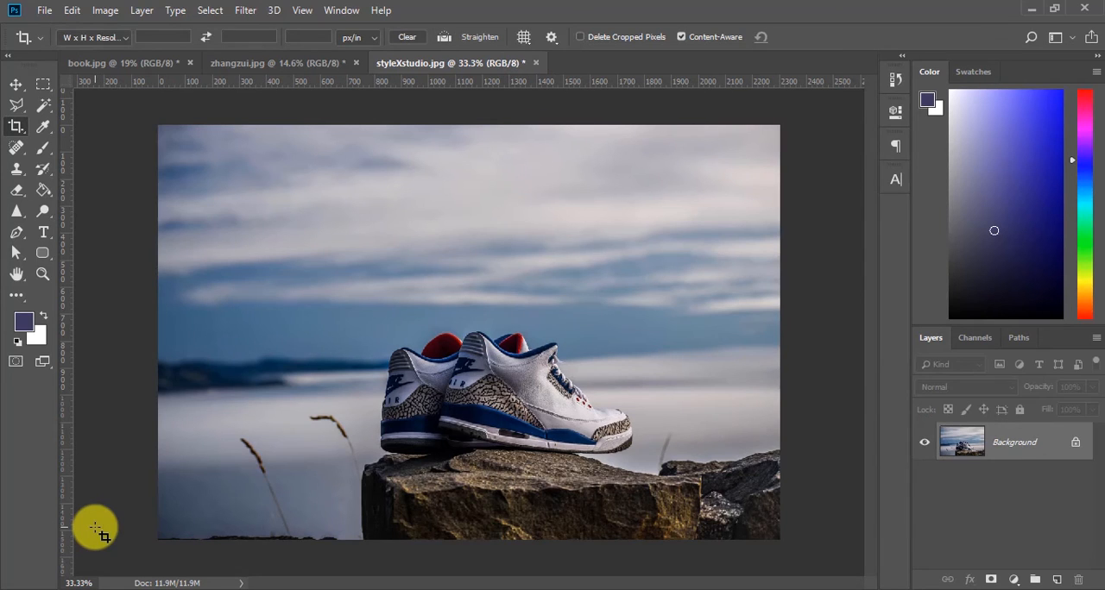
key("ctrl+z")
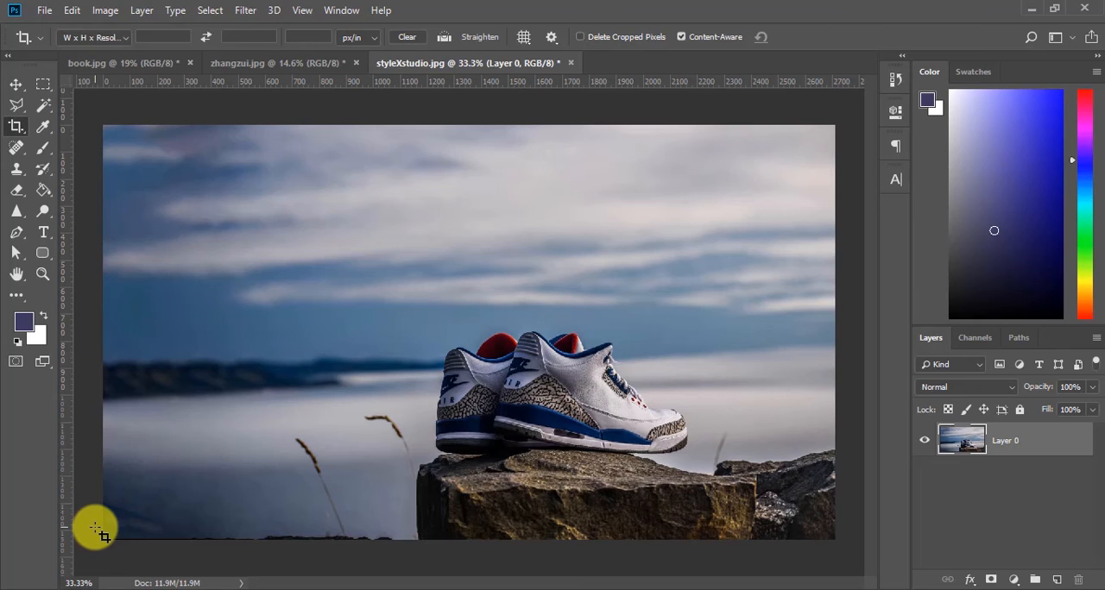
Step: Turn off Content-Aware, revert the content-aware crop extension, and save the photo
left_click(681, 37)
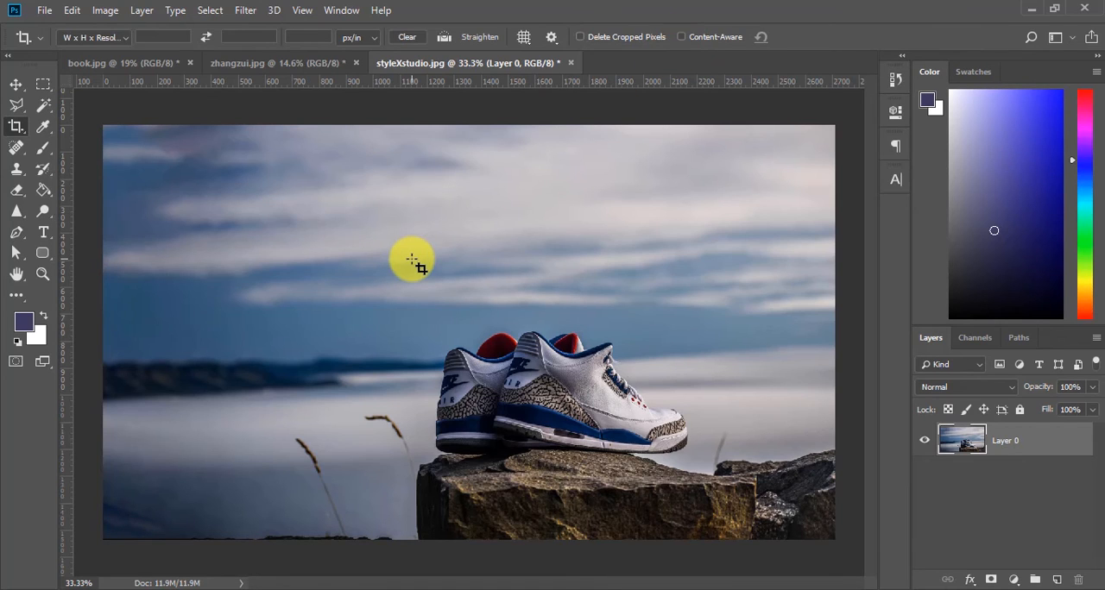
key("Return")
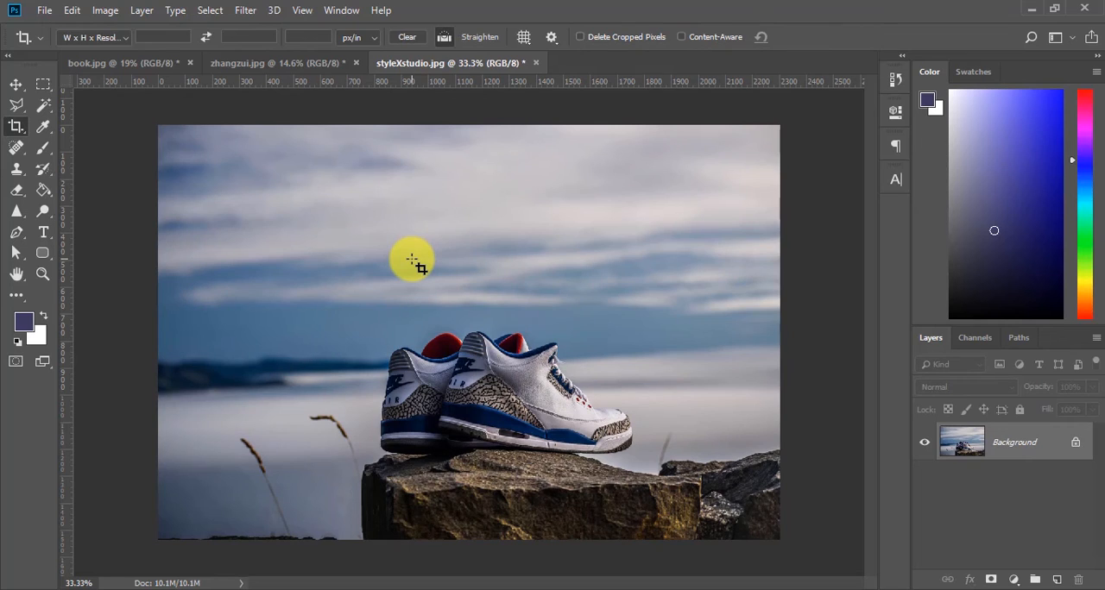
key("ctrl+s")
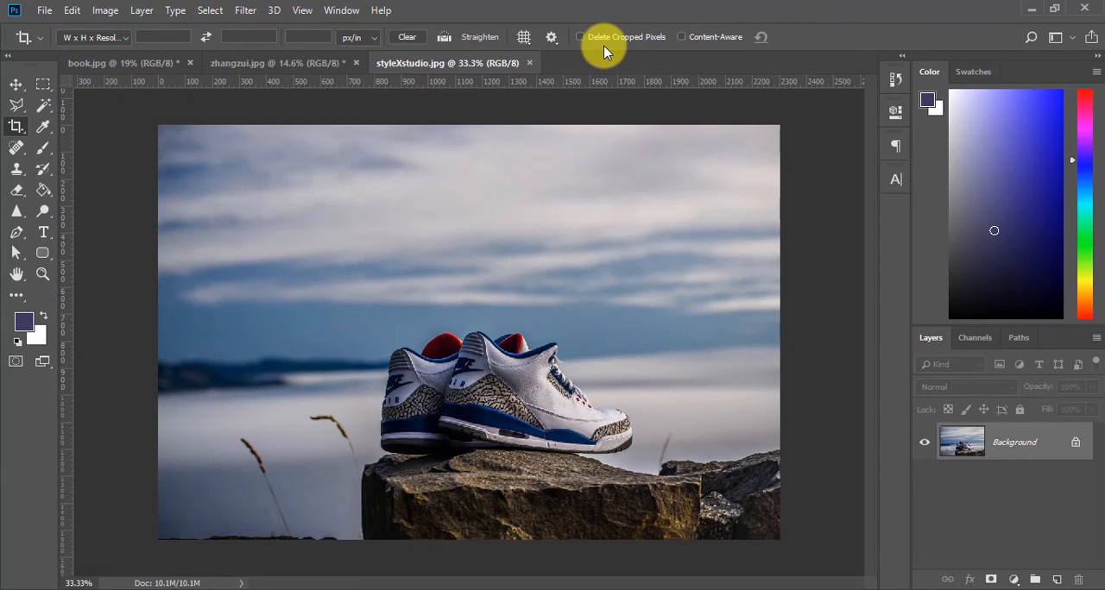
Step: Choose the Rule of Thirds crop overlay and show the crop frame on the photo
left_click(524, 36)
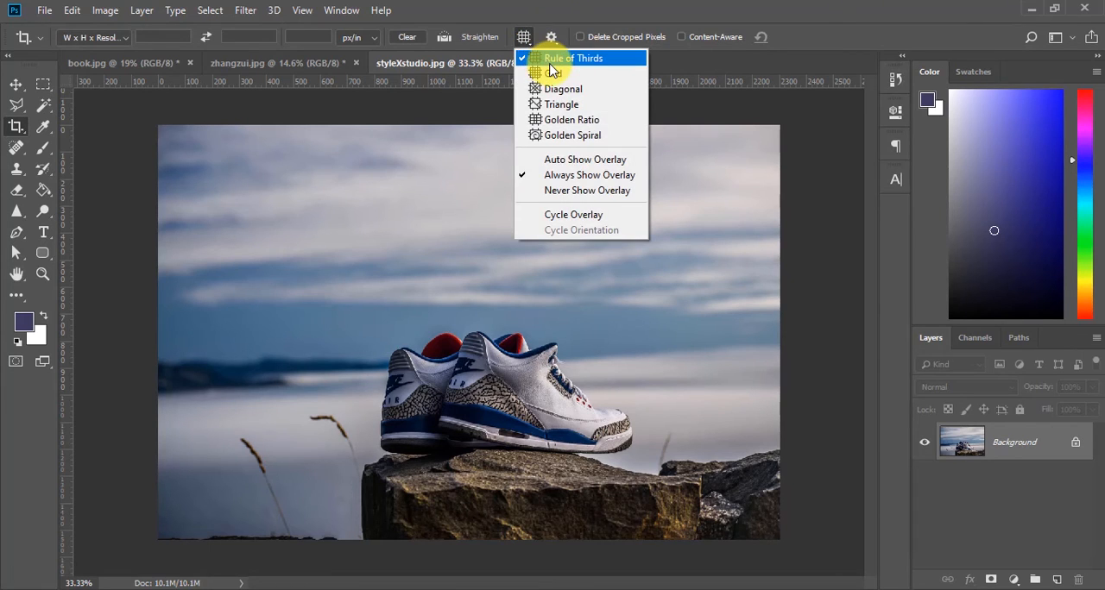
left_click(548, 62)
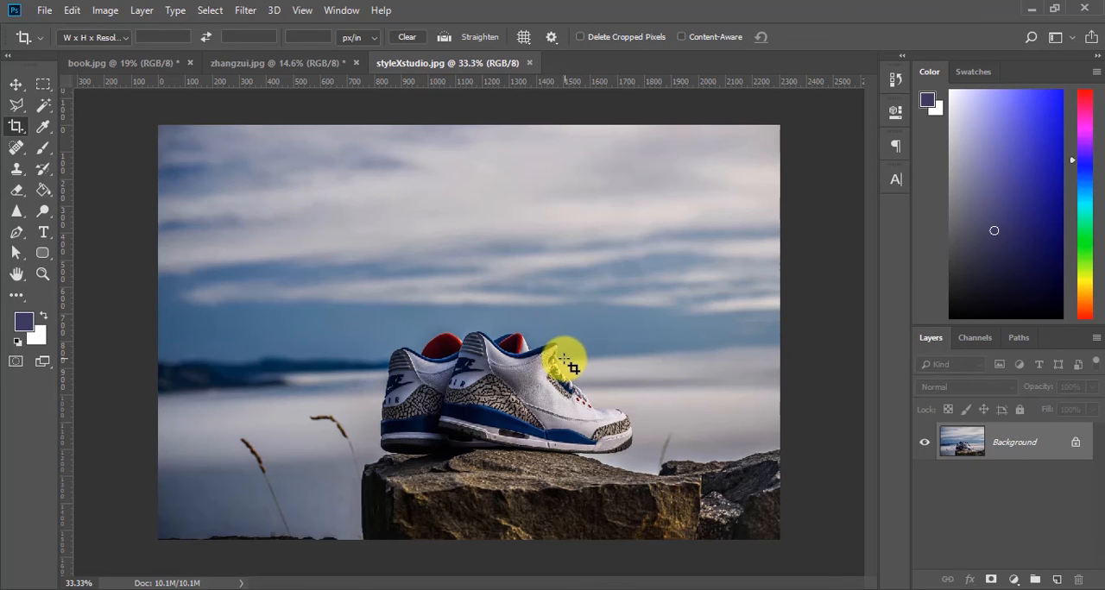
left_click(619, 369)
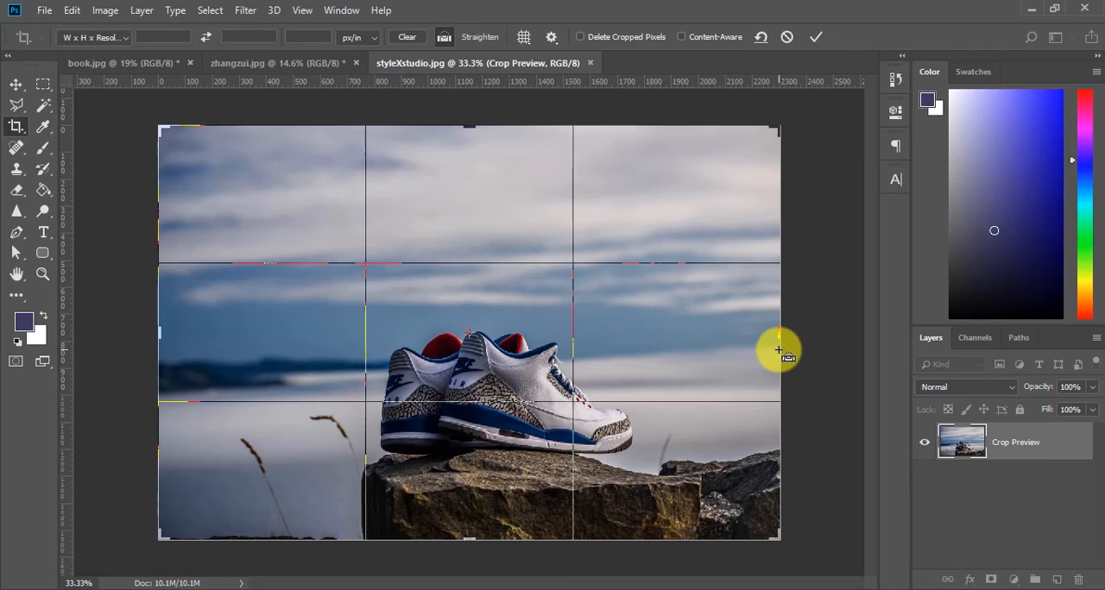
Step: Straighten the photo by about 3.9° with a line along the horizon right of the sneakers, and apply the crop
left_click(446, 38)
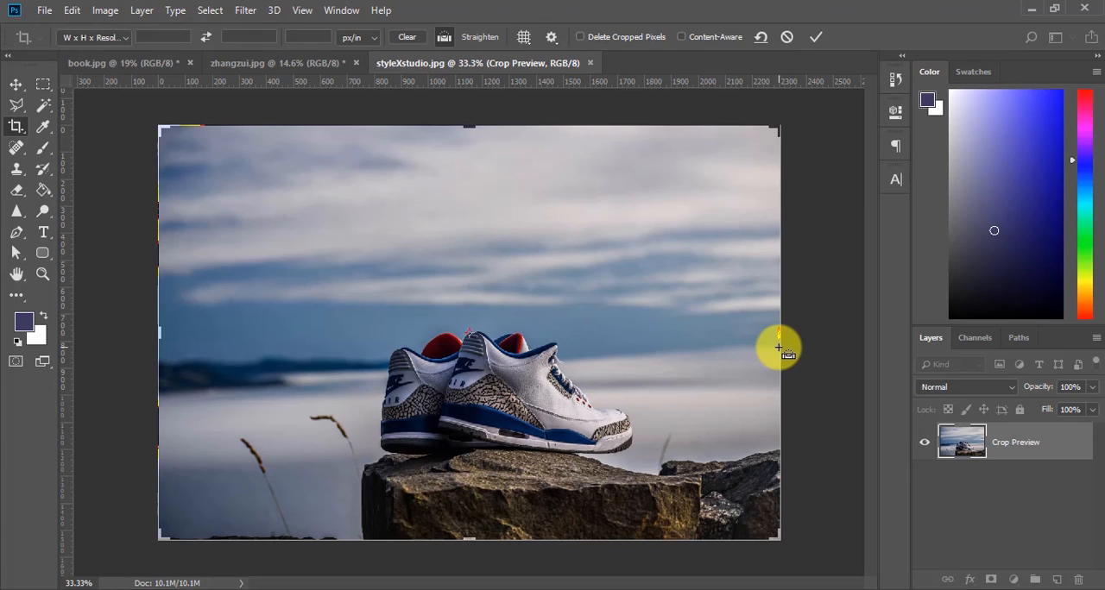
mouse_move(778, 348)
left_mouse_down()
mouse_move(156, 381)
mouse_move(552, 382)
mouse_move(676, 353)
mouse_move(563, 361)
left_mouse_up()
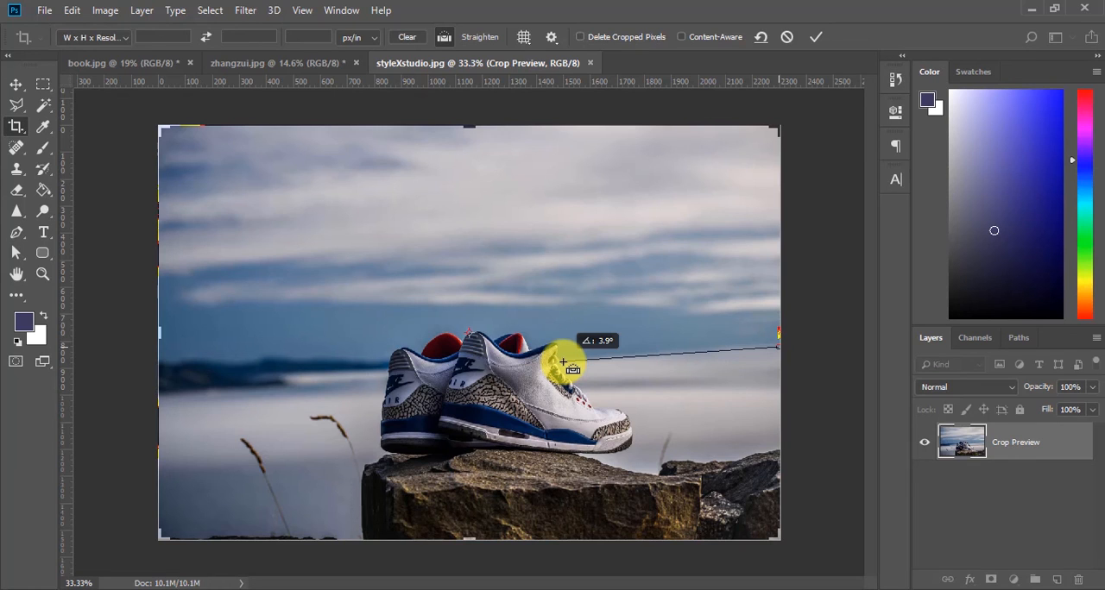
left_click_drag(562, 362, 562, 362)
key("Return")
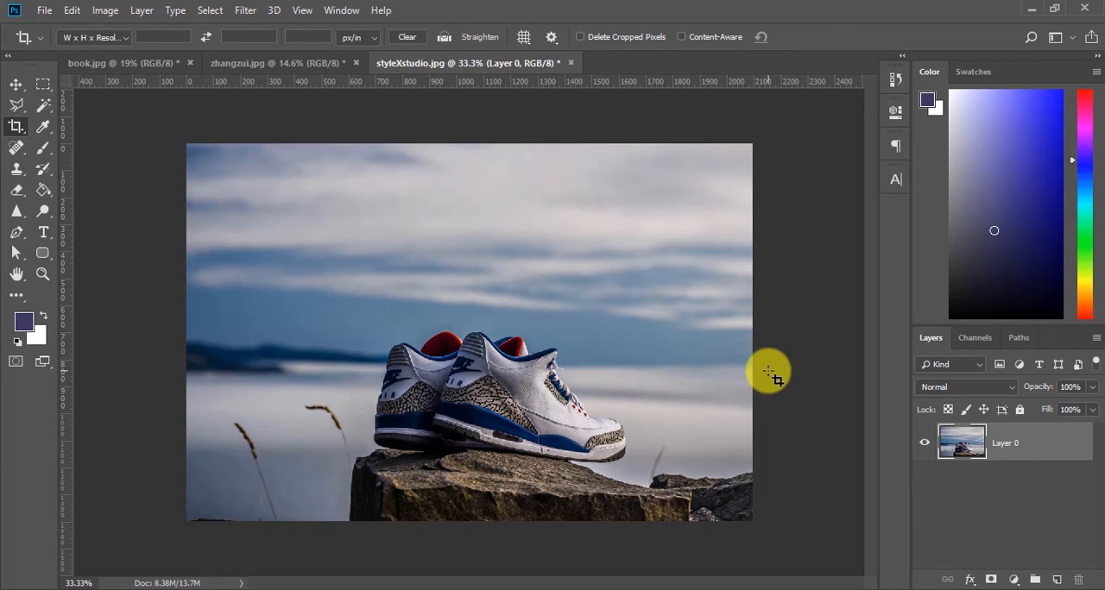
Step: Toggle the straightening off and on to compare the photo, and leave it undone
key("ctrl+z")
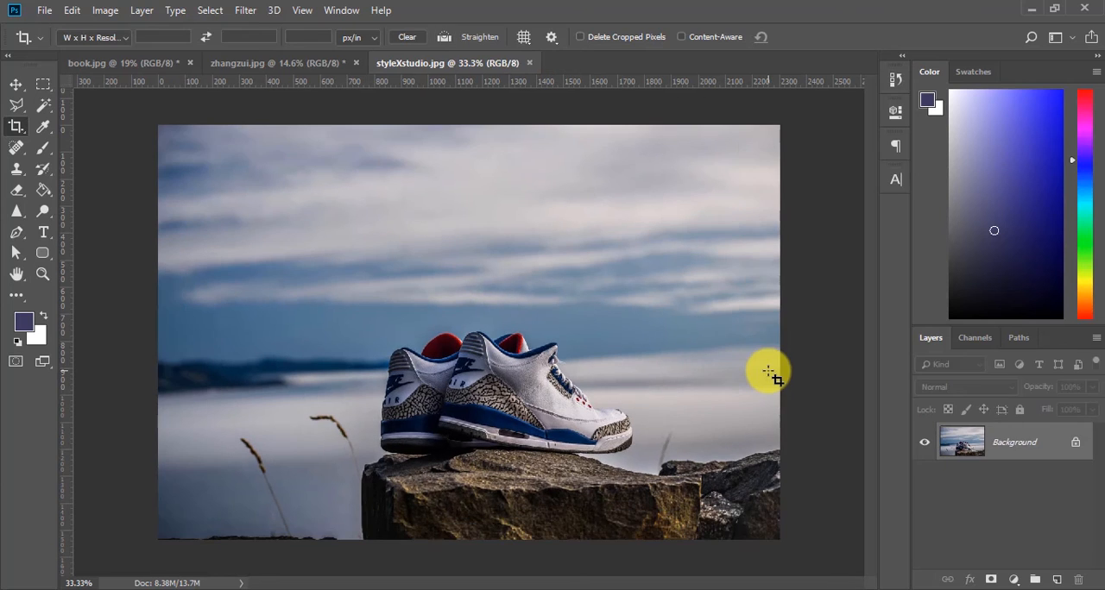
key("ctrl+shift+z")
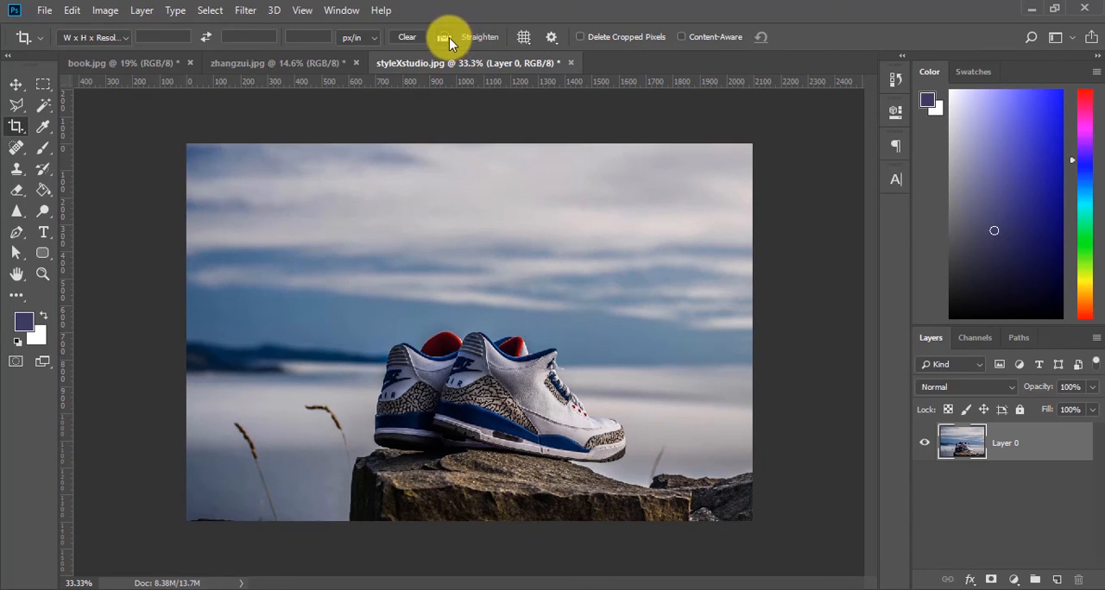
key("ctrl+z")
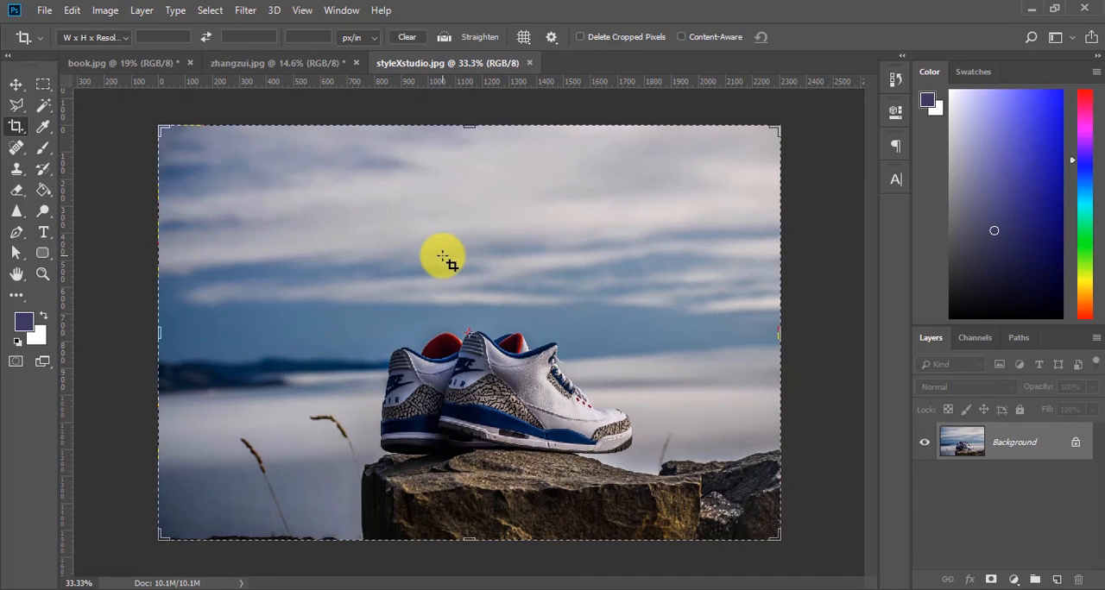